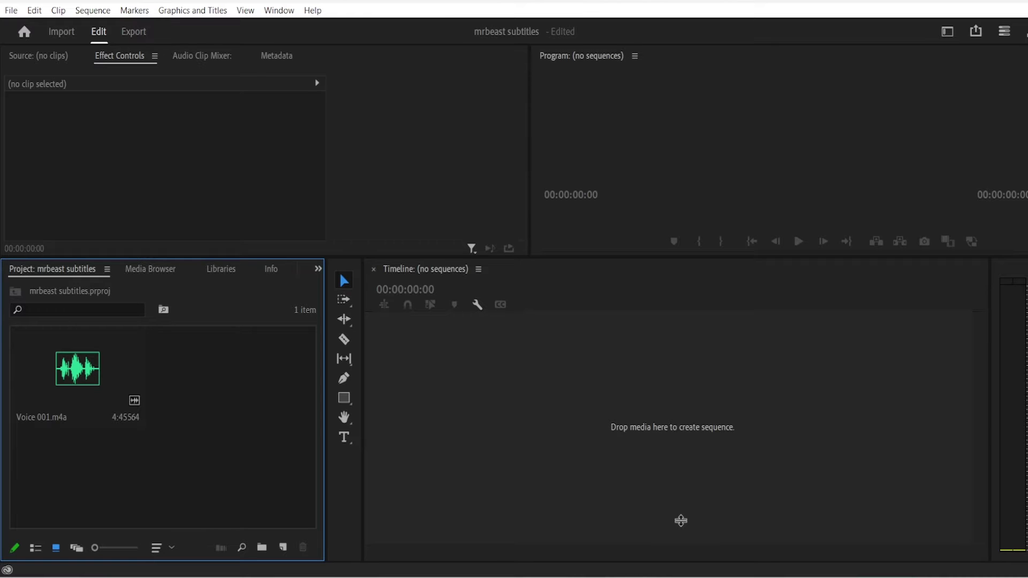
# - Go to the Obelix Pro font page in Chrome and open its download page
pyautogui.moveTo(678, 569)
pyautogui.click(678, 522)
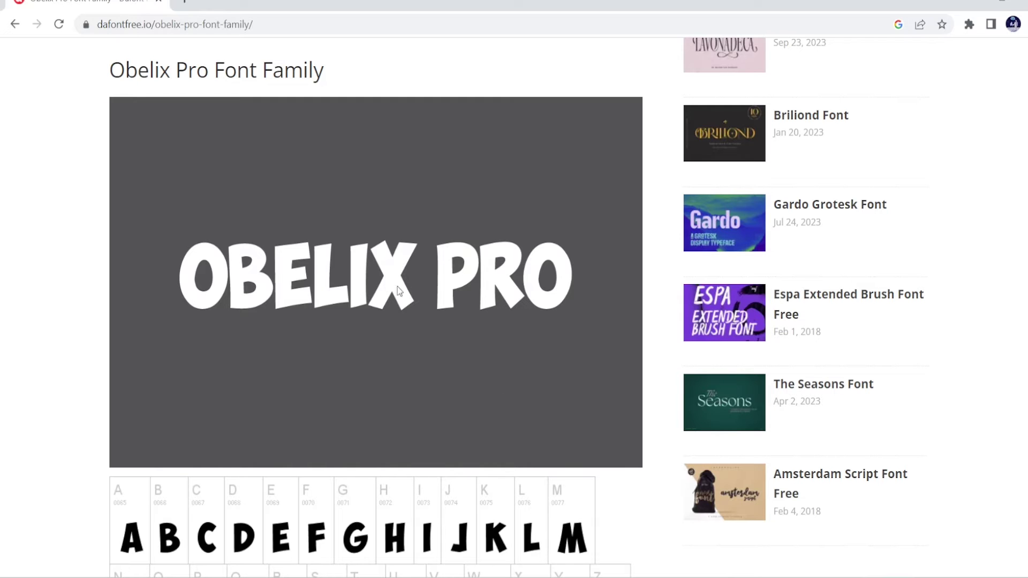
pyautogui.scroll(-20, 499, 333)
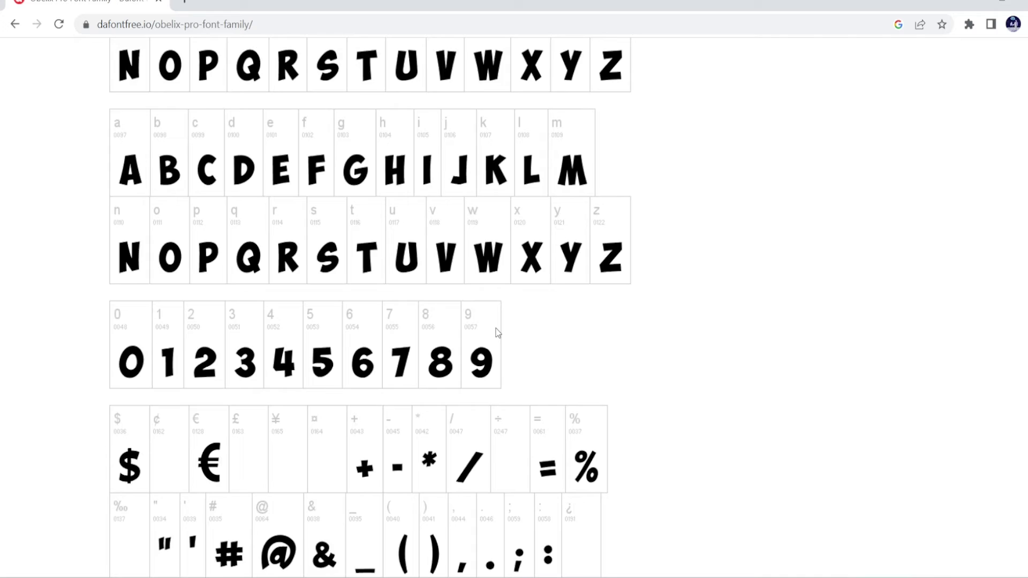
pyautogui.scroll(-10, 465, 324)
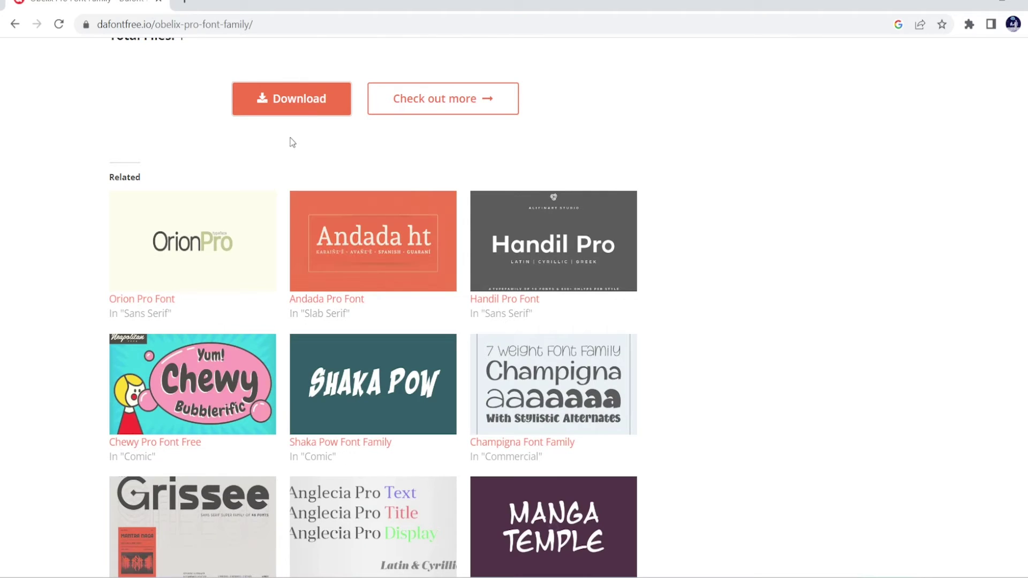
pyautogui.click(300, 107)
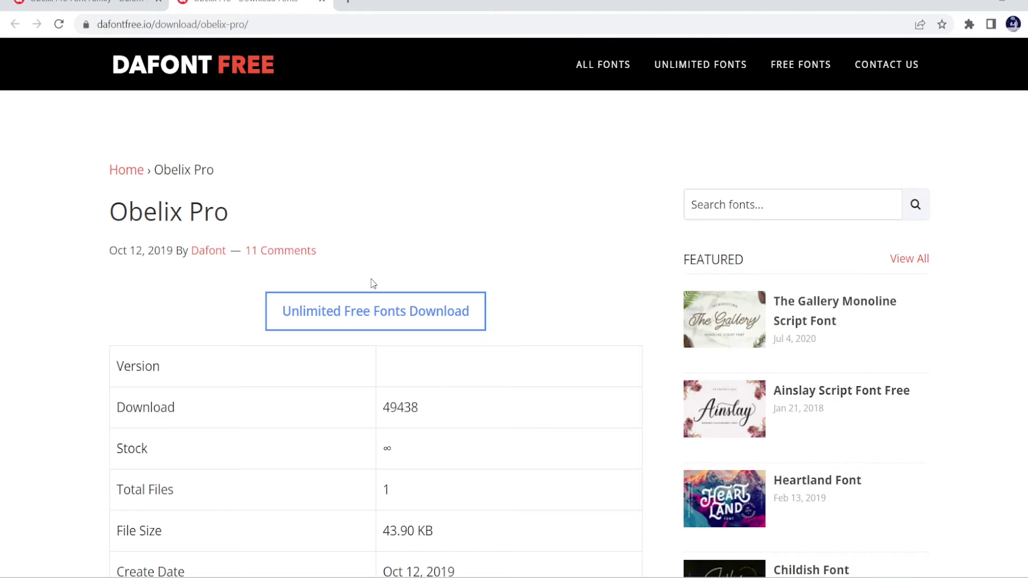
# - Download obelixpro.zip from dafontfree.io and open the archive
pyautogui.scroll(-8, 432, 299)
pyautogui.click(563, 278)
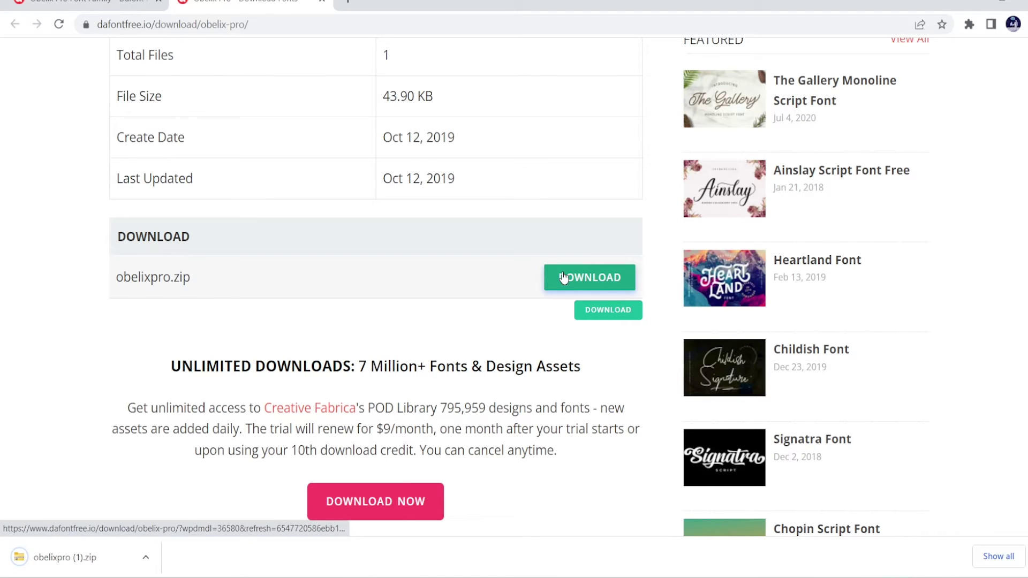
pyautogui.click(101, 556)
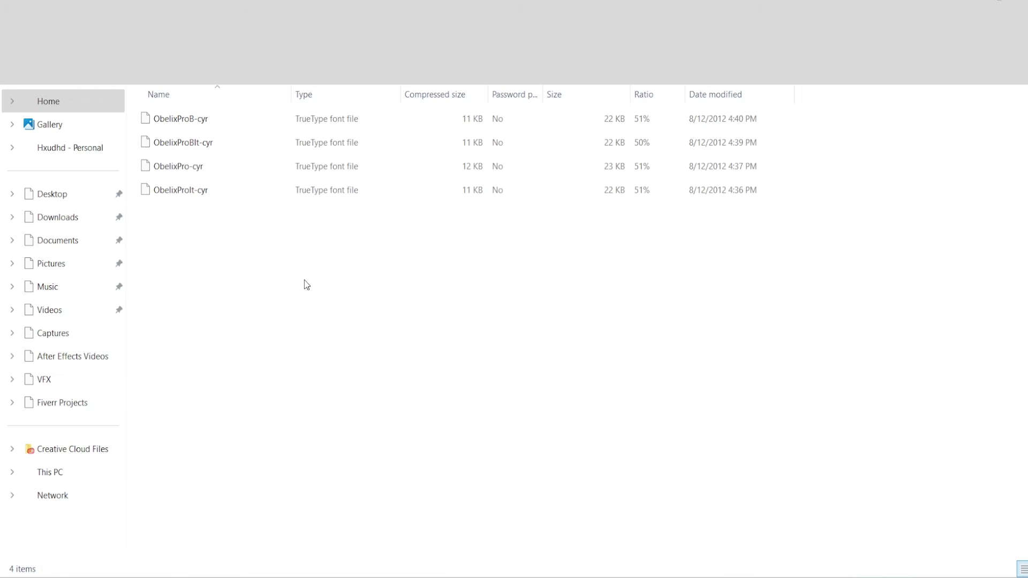
# - Preview ObelixPro-cyr from the archive and install the Obelix Pro font
pyautogui.click(240, 171)
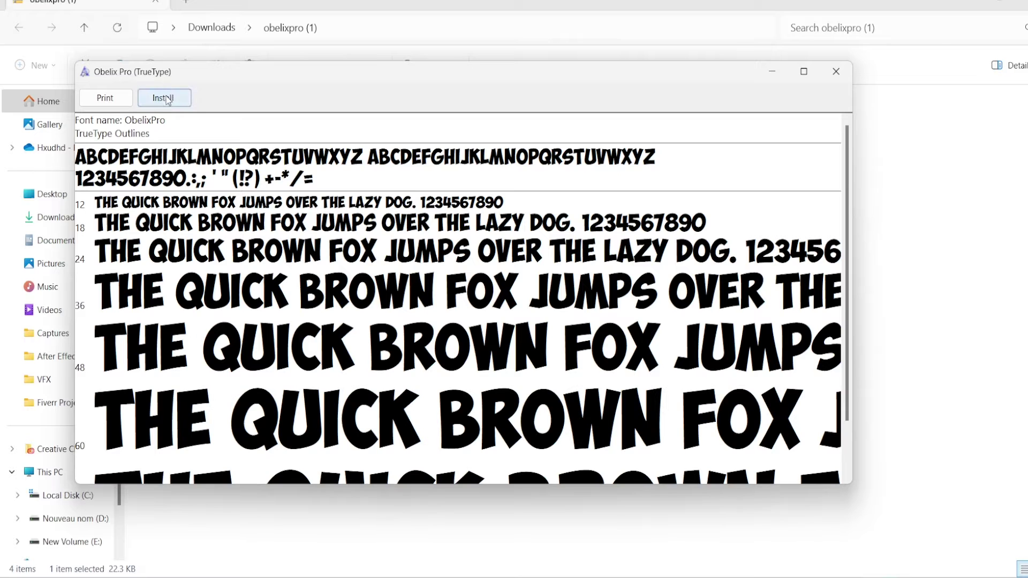
pyautogui.click(167, 101)
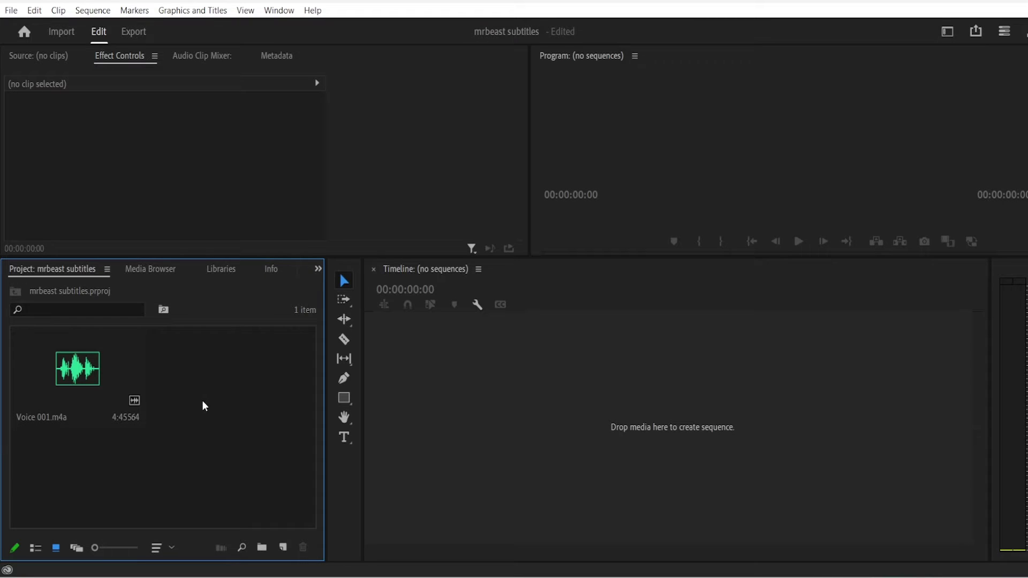
# - Build a Voice 001 sequence from Voice 001.m4a, with the voice clip on A1
pyautogui.moveTo(94, 372); pyautogui.dragTo(458, 412)
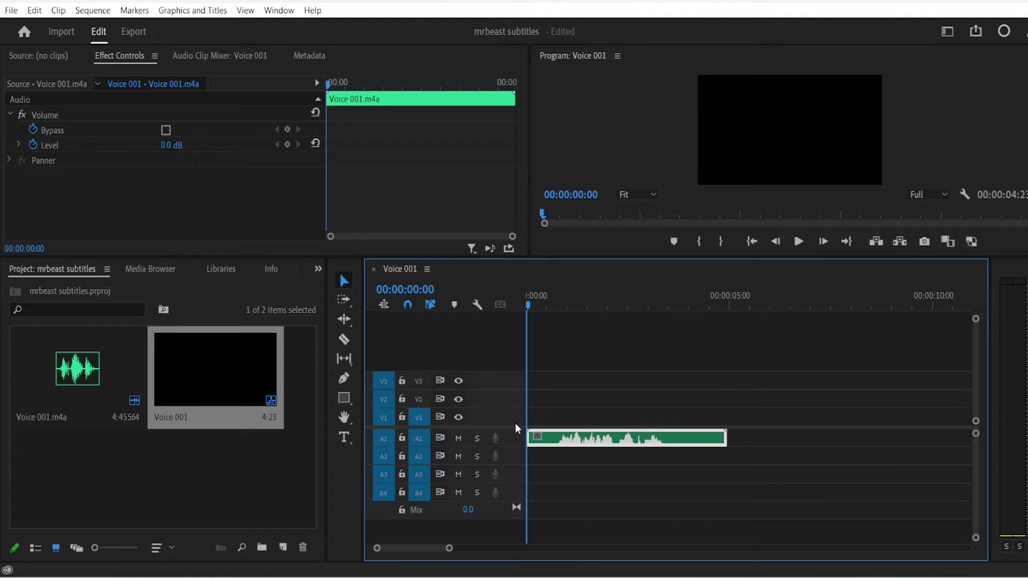
pyautogui.click(592, 373)
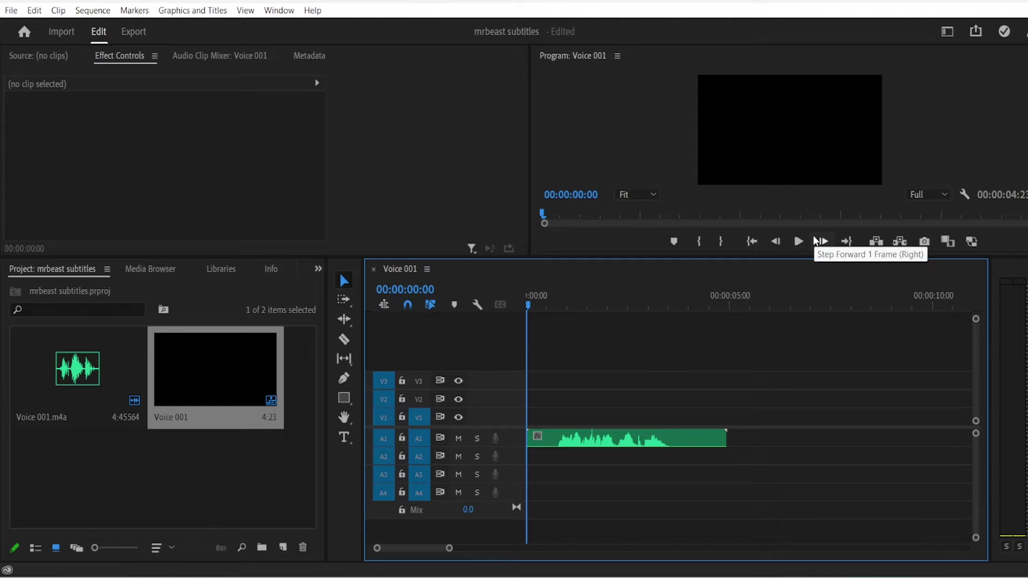
pyautogui.click(620, 442)
pyautogui.click(712, 363)
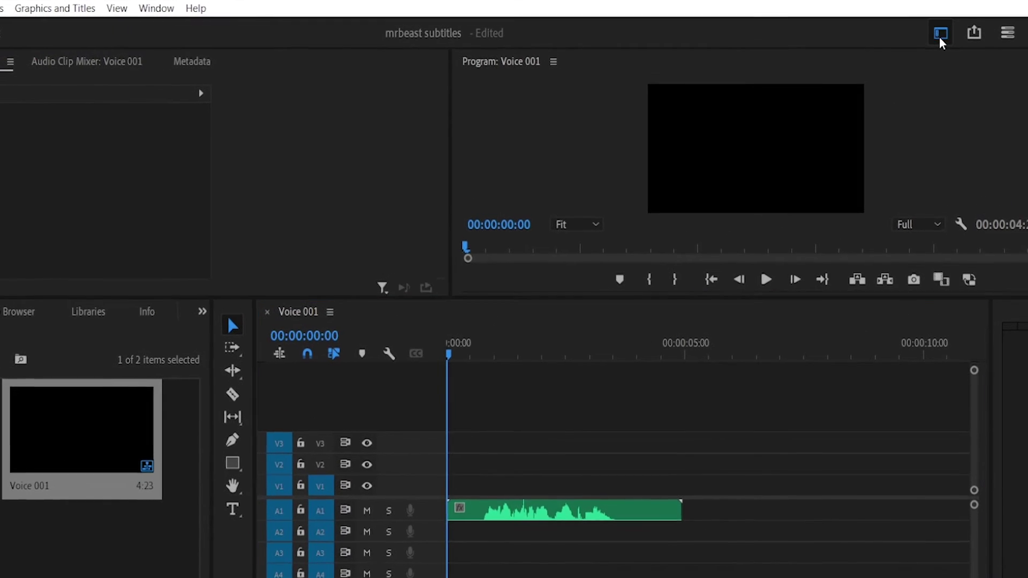
# - Switch to the Captions and Graphics workspace and dismiss the auto-transcription prompt
pyautogui.click(948, 33)
pyautogui.click(882, 279)
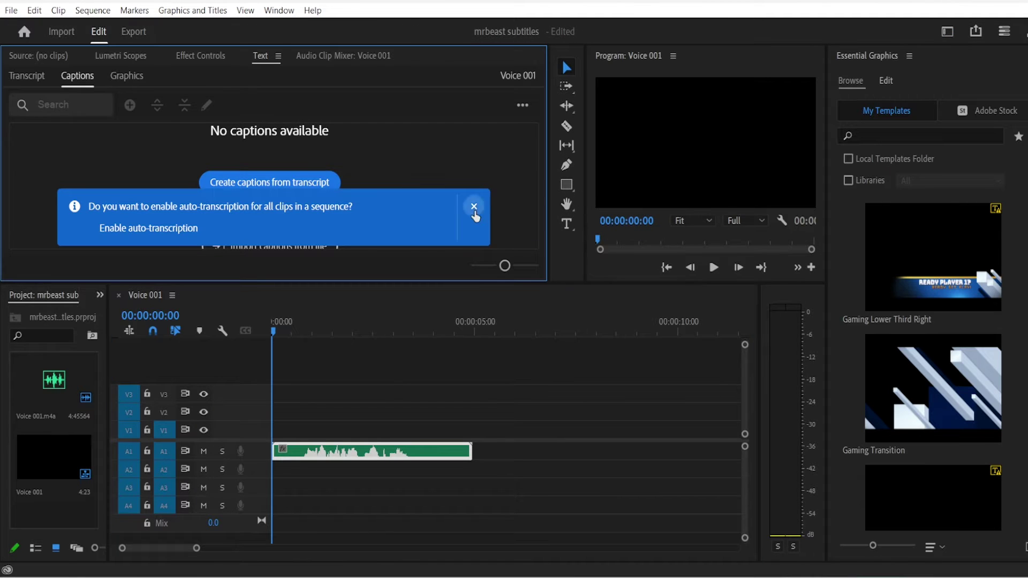
pyautogui.click(474, 208)
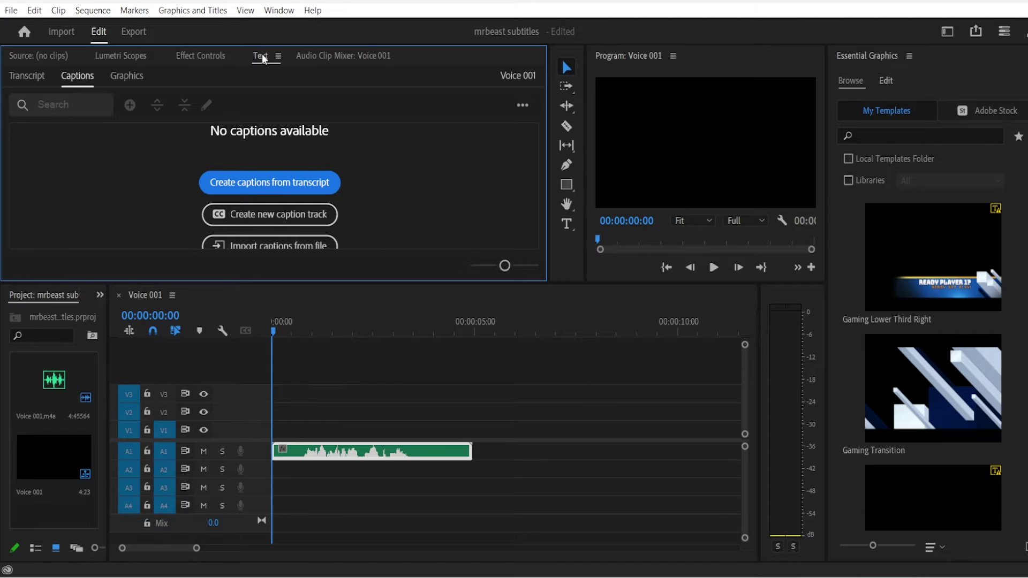
# - Set caption preferences to 15 characters maximum, 2.4 seconds minimum duration, single line
pyautogui.click(304, 189)
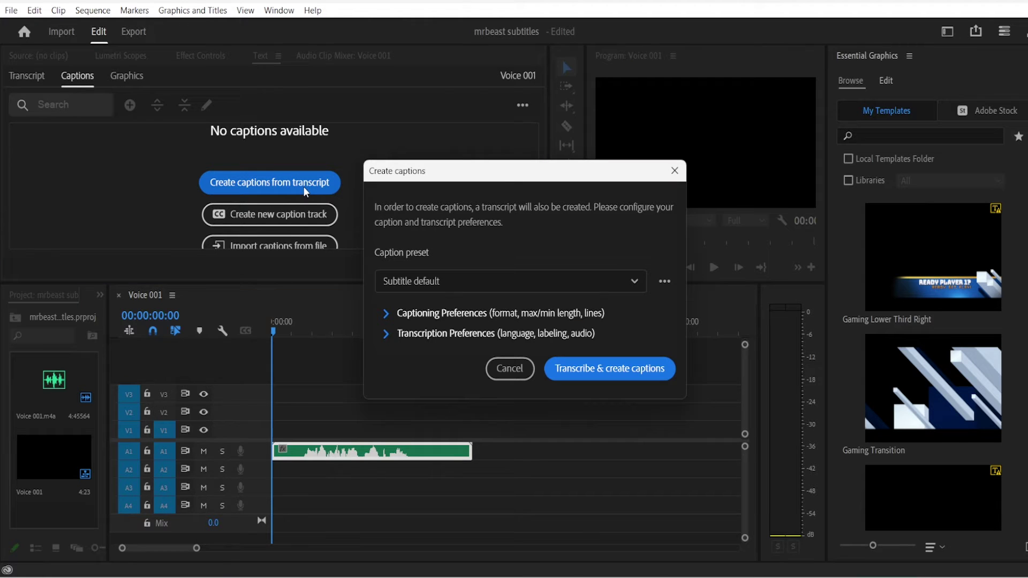
pyautogui.click(438, 315)
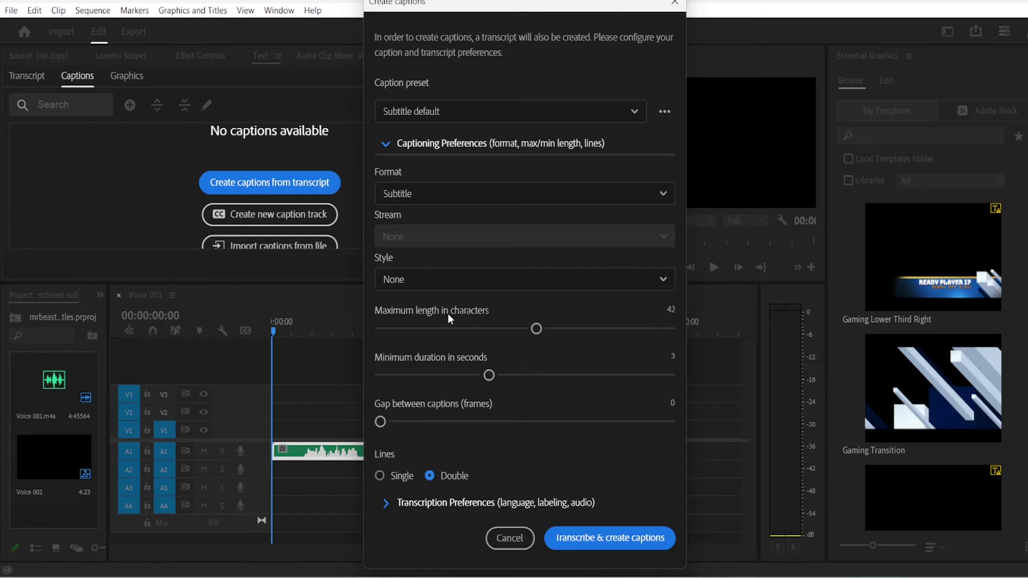
pyautogui.moveTo(531, 331); pyautogui.dragTo(416, 329)
pyautogui.moveTo(488, 375); pyautogui.dragTo(395, 373)
pyautogui.click(380, 476)
# - Keep English as the transcription language and generate the captions from Voice 001
pyautogui.click(414, 505)
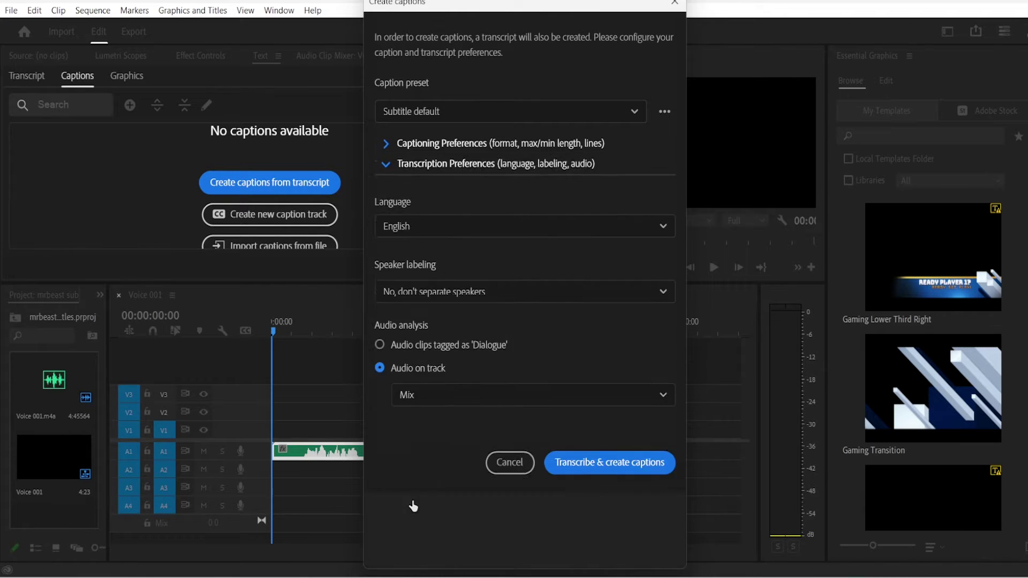
pyautogui.click(431, 268)
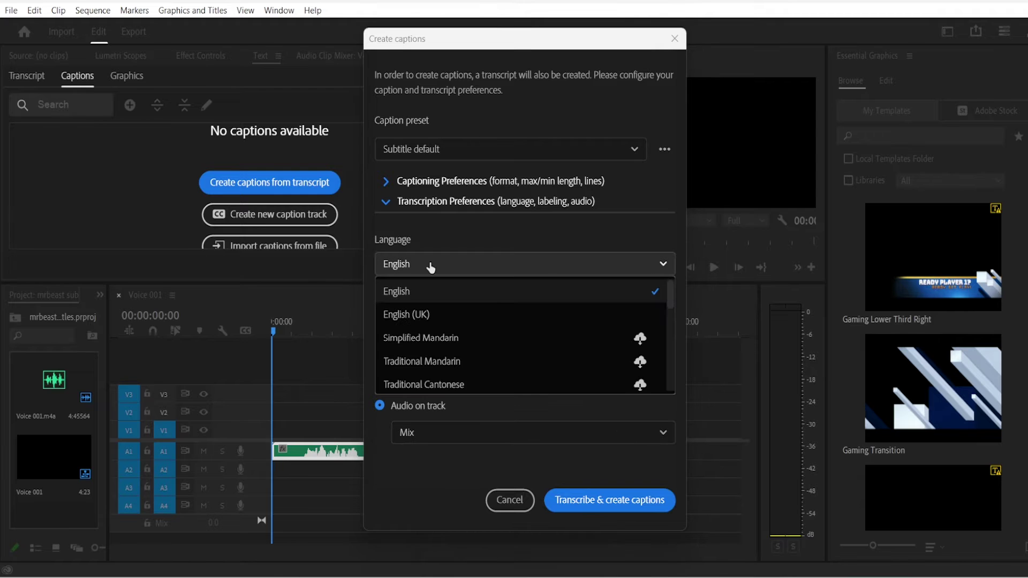
pyautogui.click(431, 267)
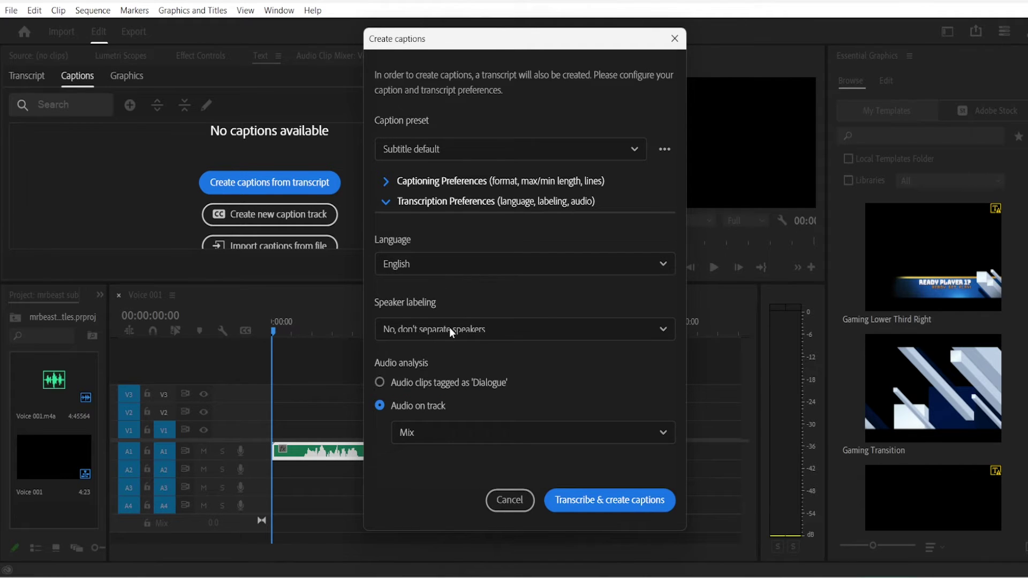
pyautogui.click(641, 502)
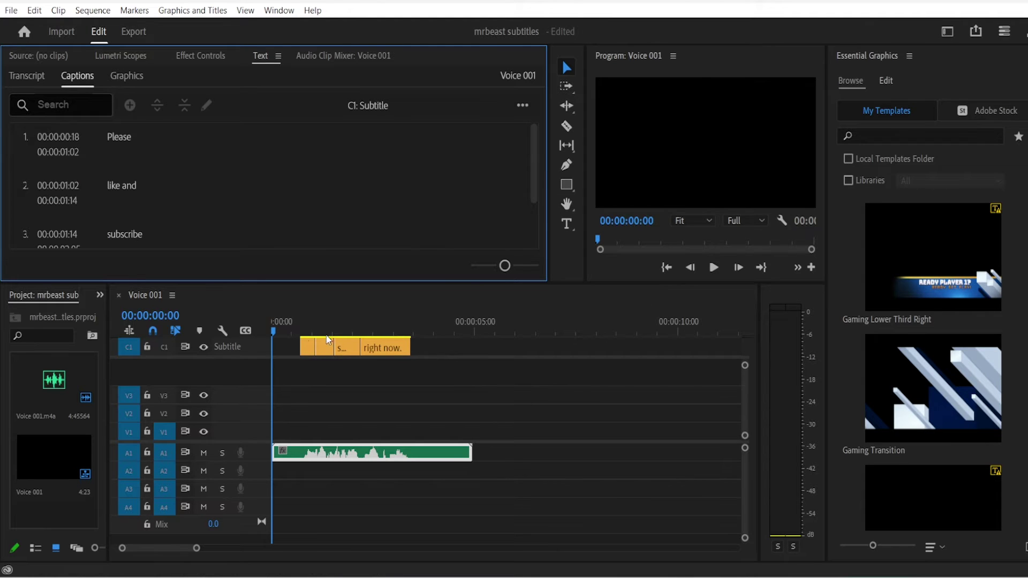
# - Preview the subtitles, return to the first one, and select all caption clips
pyautogui.press('space')
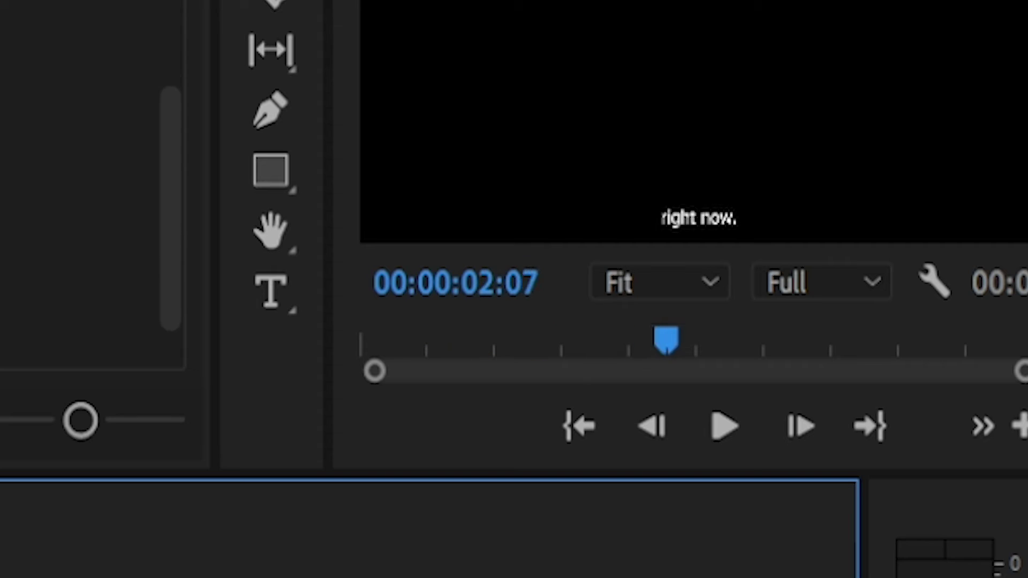
pyautogui.moveTo(379, 332); pyautogui.dragTo(299, 334)
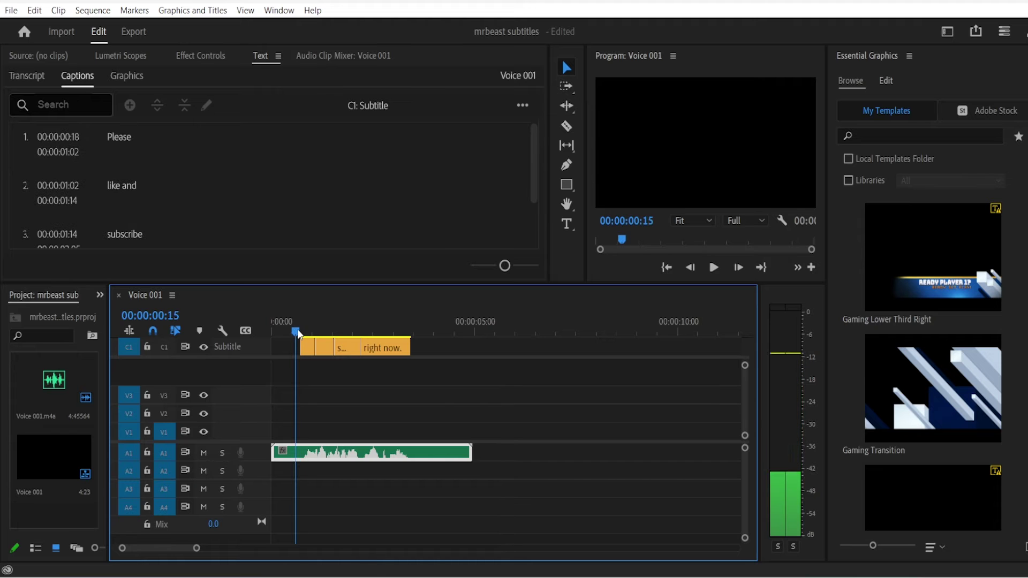
pyautogui.moveTo(446, 376); pyautogui.dragTo(303, 339)
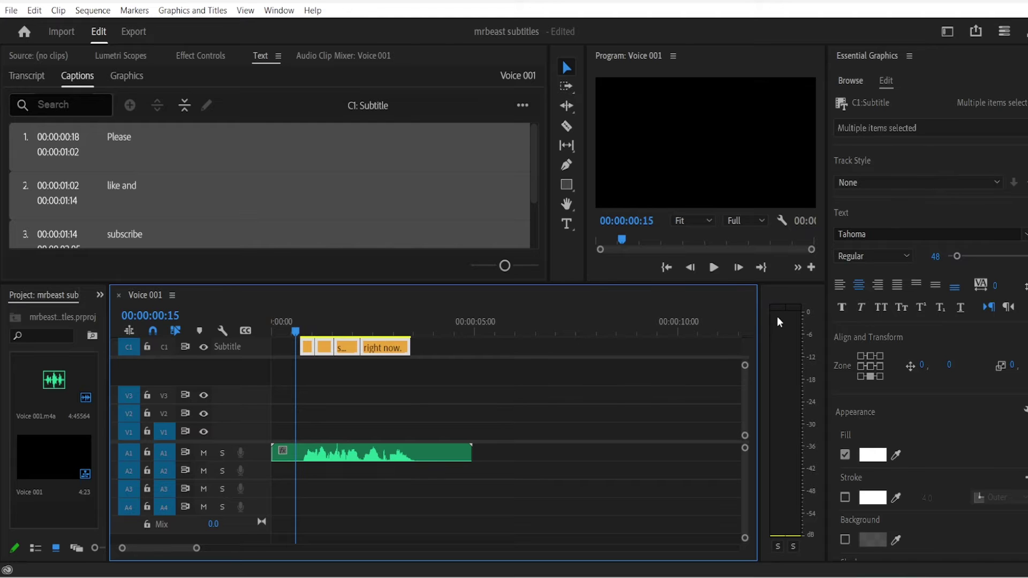
# - Change the caption font to ObelixPro Bold
pyautogui.click(889, 231)
pyautogui.write('ob')
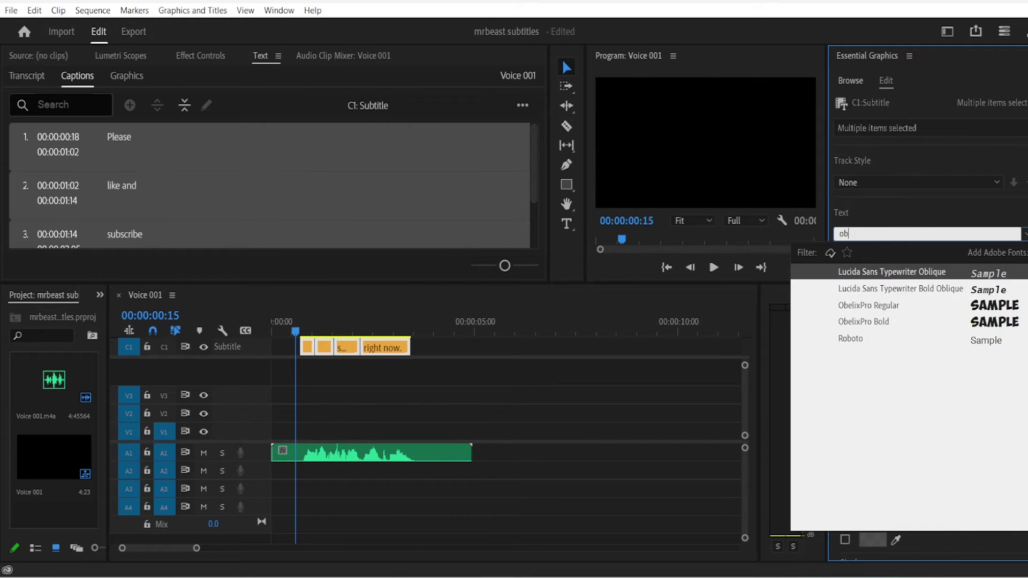
pyautogui.write('el')
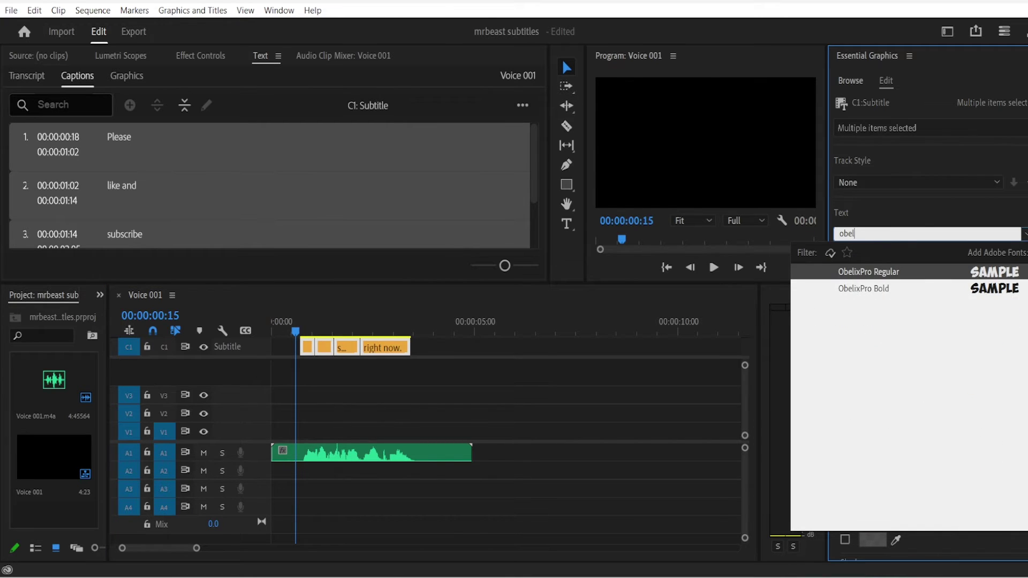
pyautogui.click(900, 292)
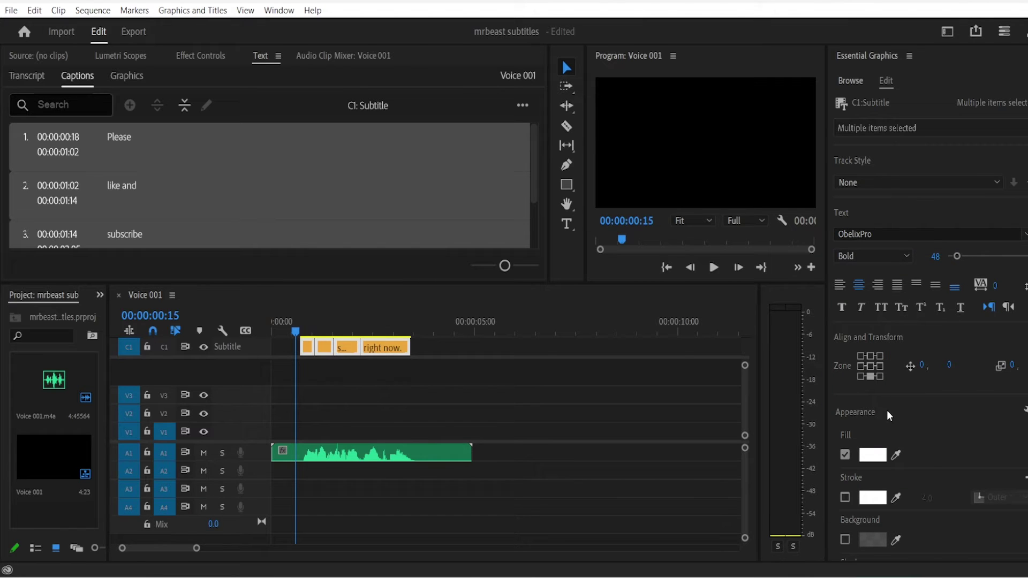
# - Anchor all captions at bottom centre and set their vertical offset to -15
pyautogui.click(871, 377)
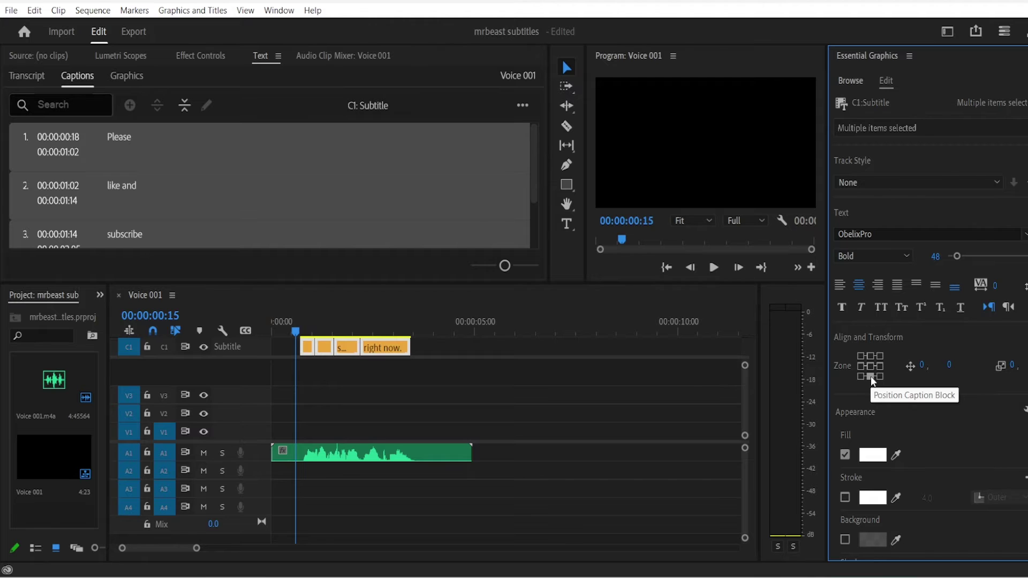
pyautogui.press('space')
pyautogui.click(406, 411)
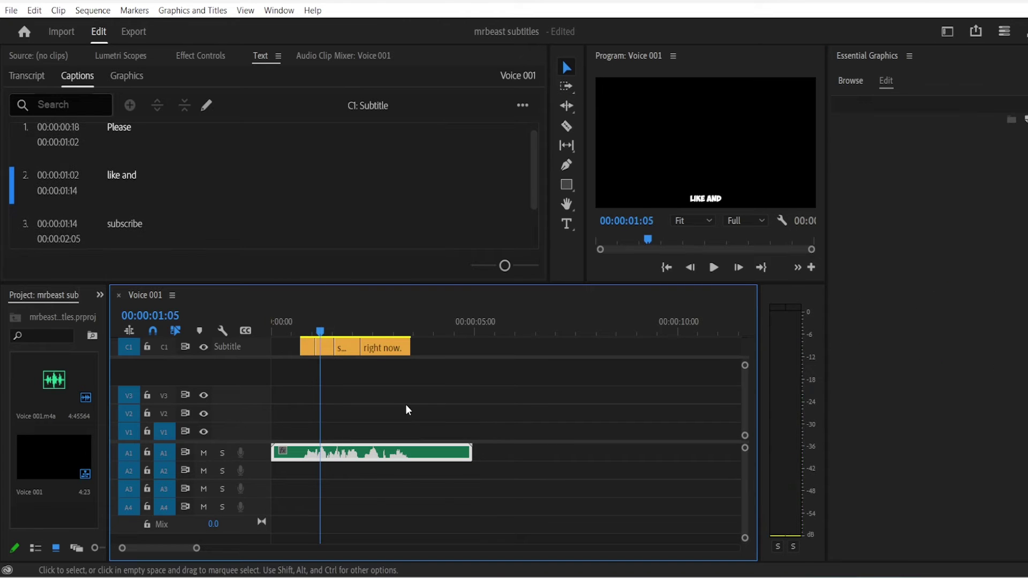
pyautogui.moveTo(299, 390); pyautogui.dragTo(470, 370)
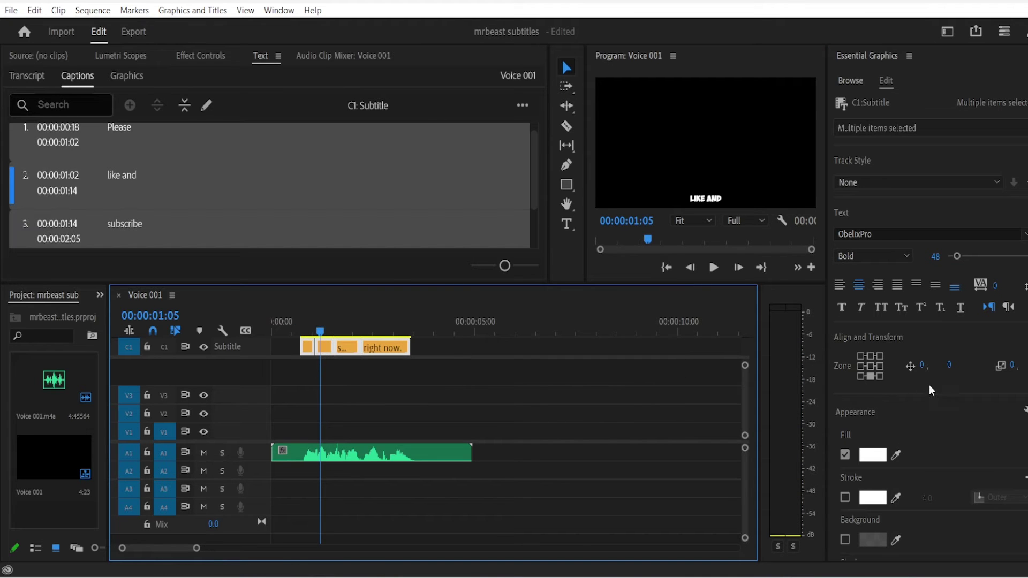
pyautogui.moveTo(950, 366)
pyautogui.mouseDown()
pyautogui.moveTo(968, 364)
pyautogui.moveTo(878, 364)
pyautogui.moveTo(1006, 364)
pyautogui.moveTo(955, 364)
pyautogui.moveTo(966, 364)
pyautogui.mouseUp()
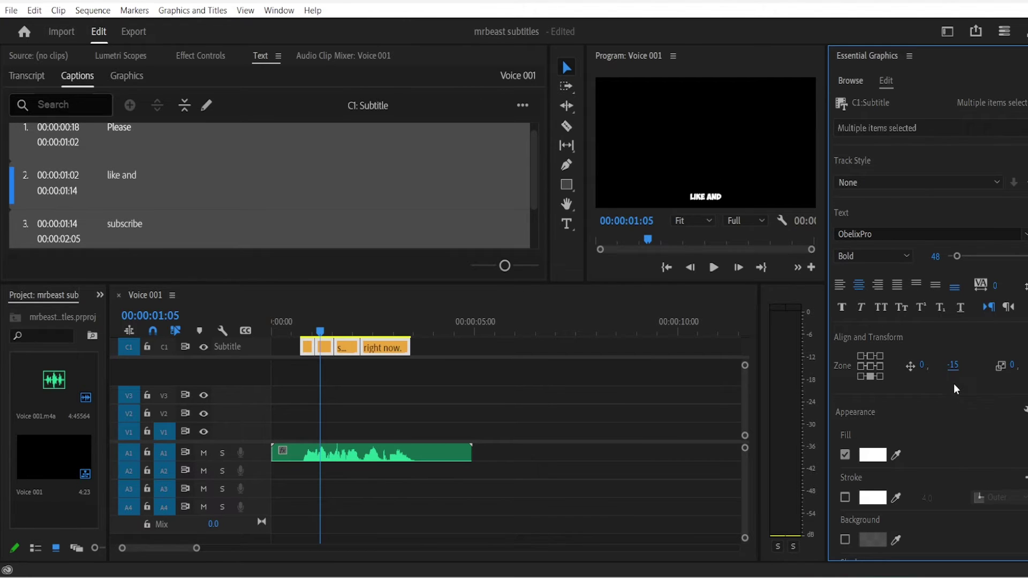
# - Give the captions a black 4.0 outer stroke and turn on a black shadow
pyautogui.click(846, 497)
pyautogui.click(873, 497)
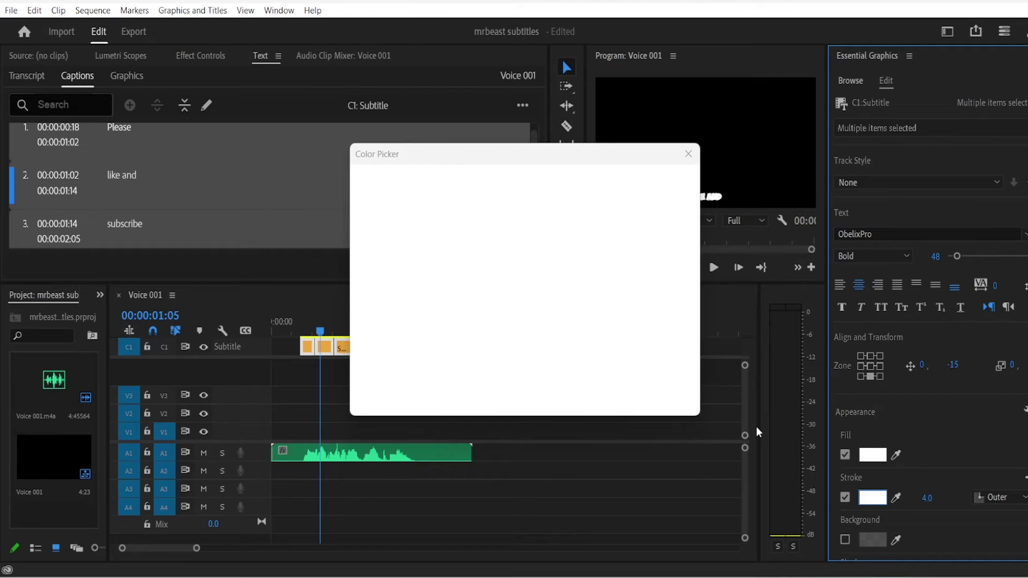
pyautogui.click(496, 203)
pyautogui.click(677, 182)
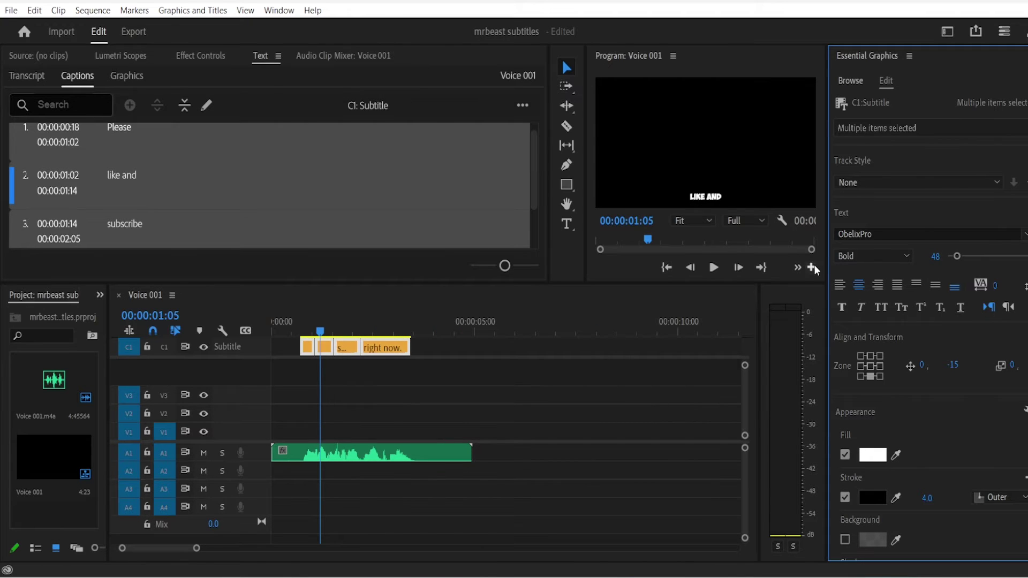
pyautogui.scroll(-2, 926, 431)
pyautogui.scroll(-1, 931, 454)
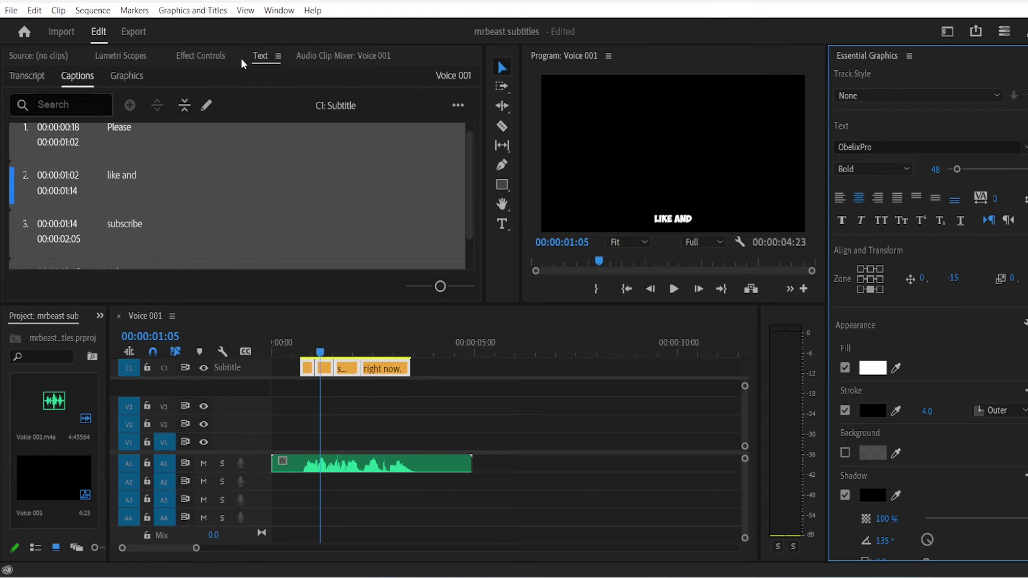
# - Upgrade the captions to graphic clips on V3, then change to the Editing workspace
pyautogui.click(218, 13)
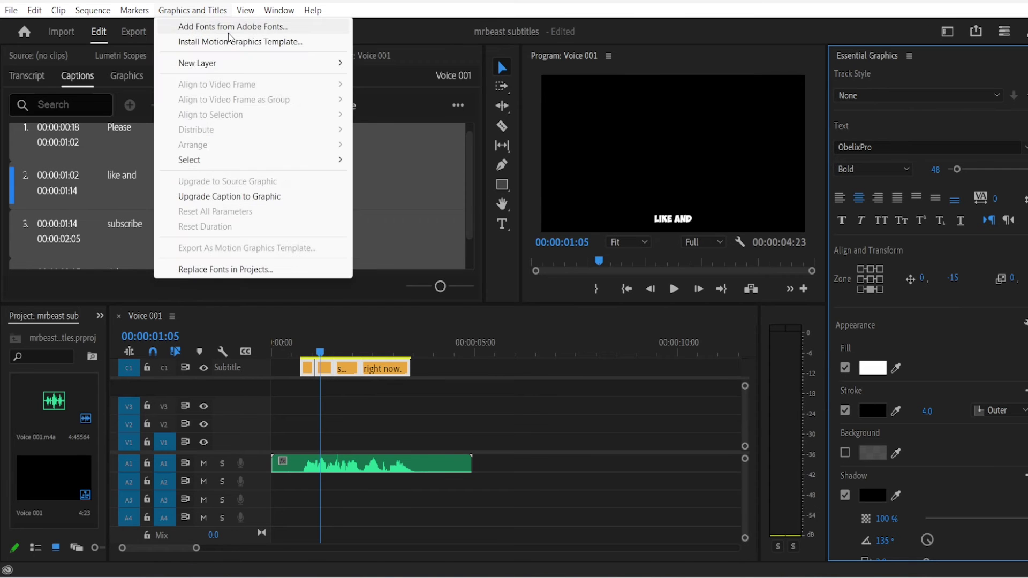
pyautogui.click(255, 191)
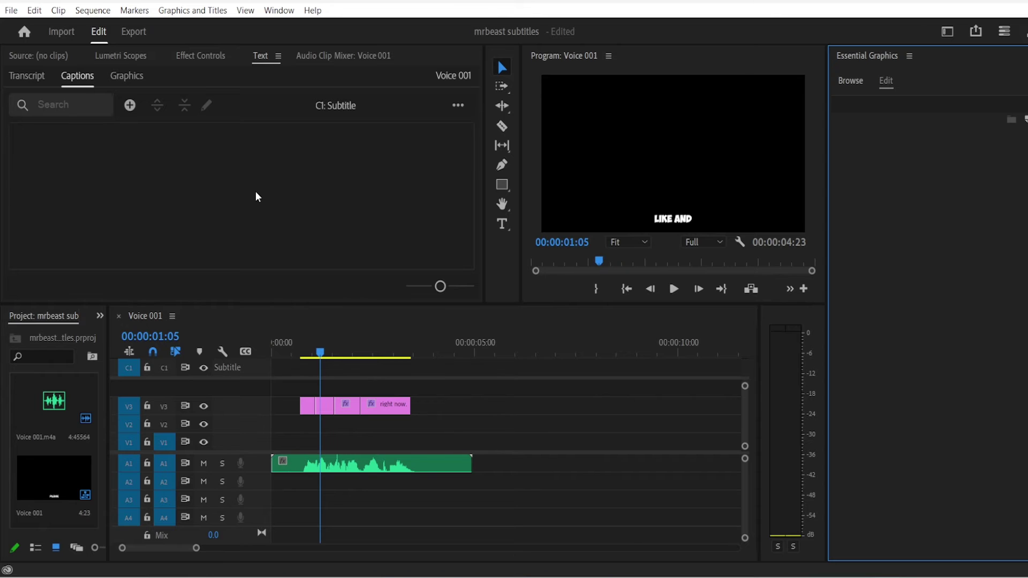
pyautogui.click(401, 330)
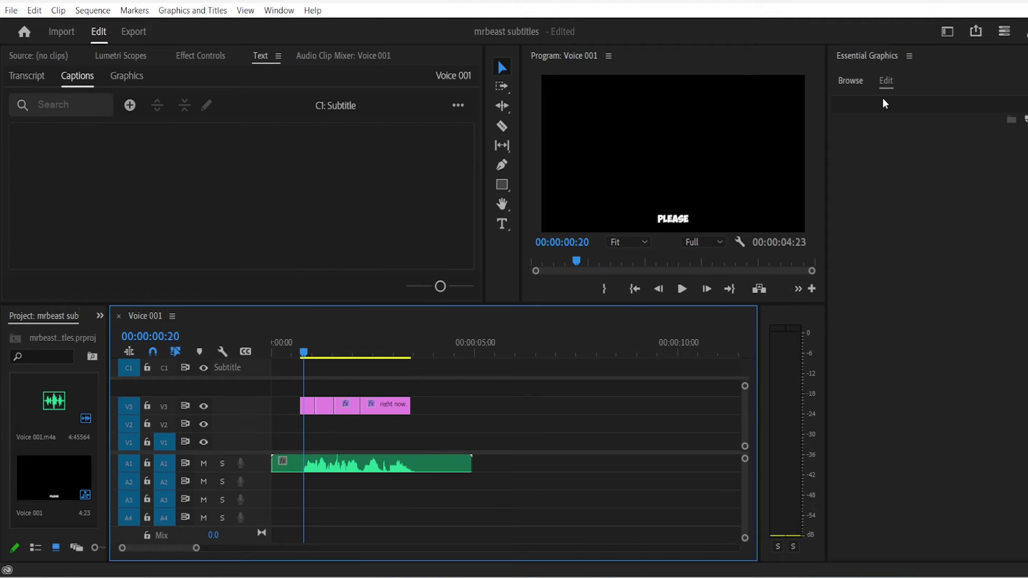
pyautogui.click(945, 39)
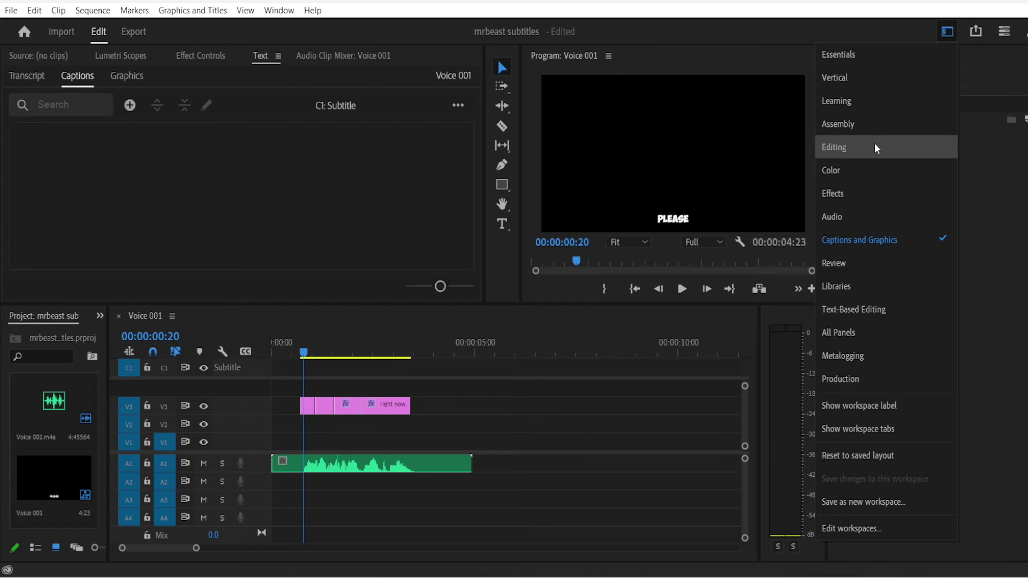
pyautogui.click(875, 146)
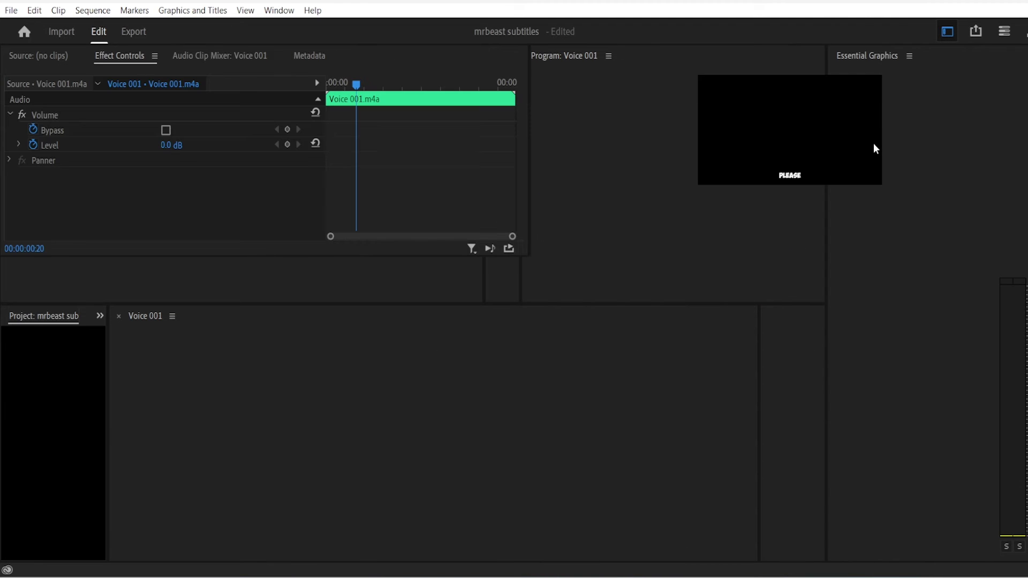
# - Set the PLEASE graphic's Scale to 80 with a keyframe at the clip start
pyautogui.click(618, 420)
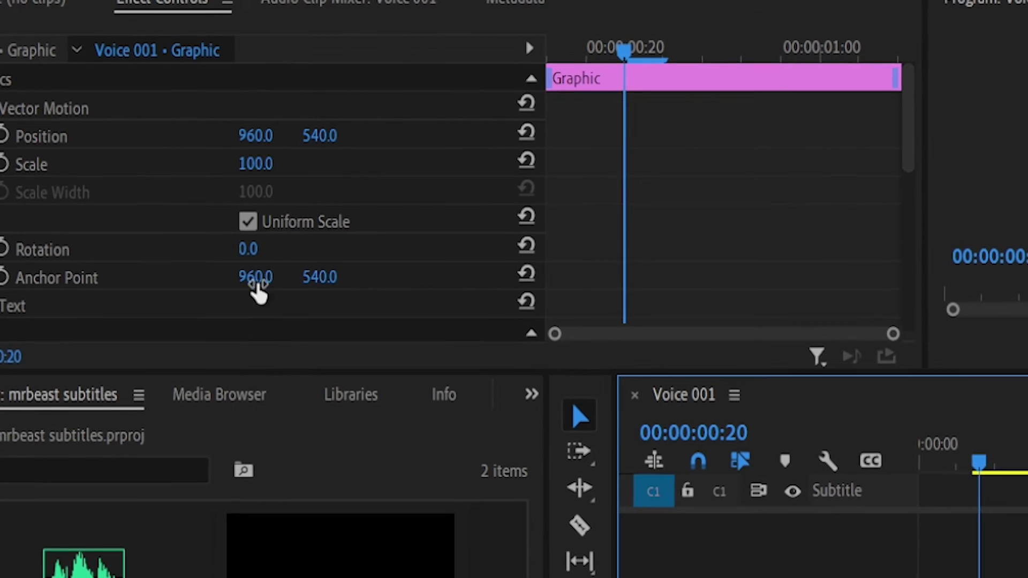
pyautogui.moveTo(602, 491); pyautogui.dragTo(498, 491)
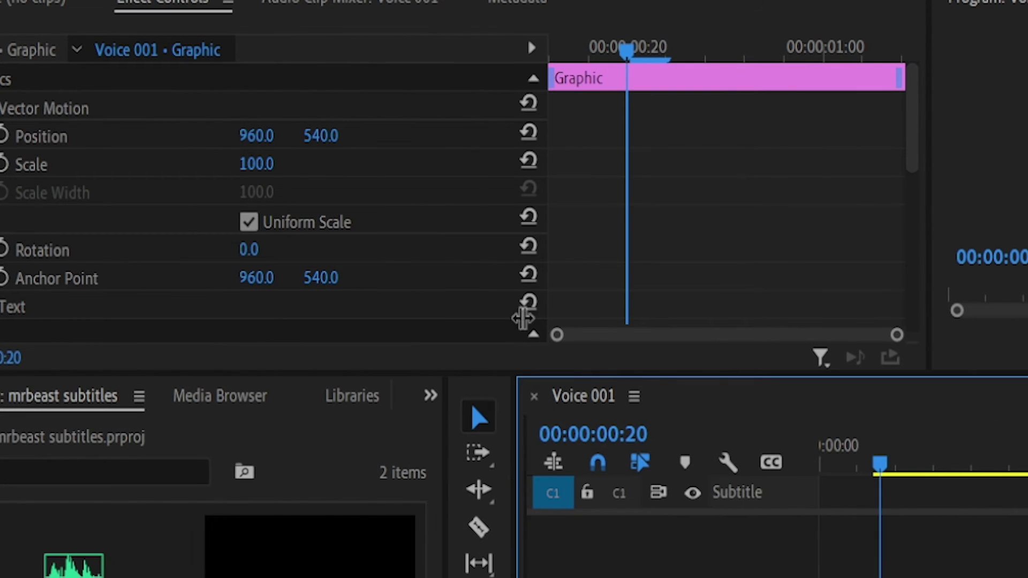
pyautogui.click(271, 163)
pyautogui.write('80')
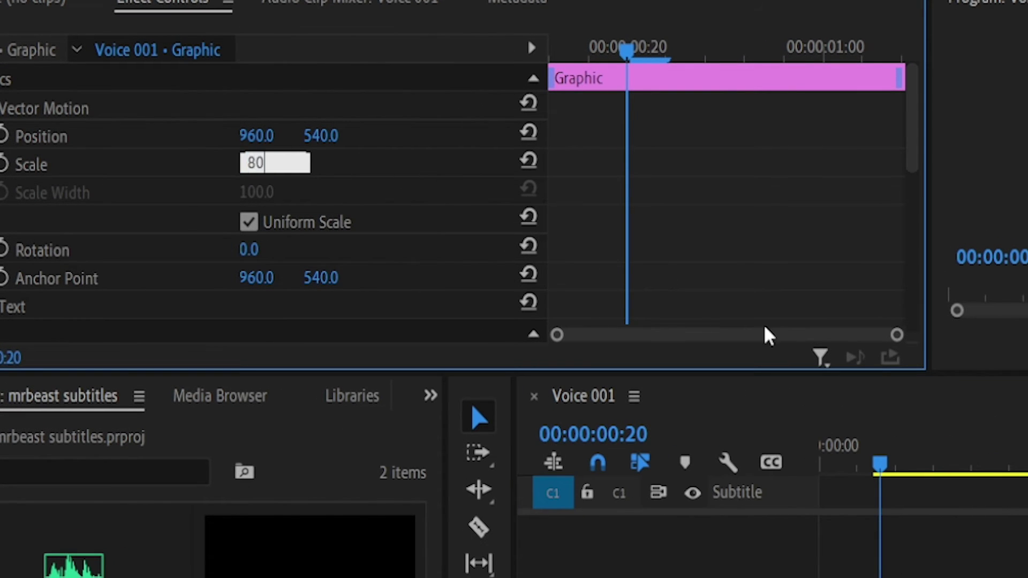
pyautogui.press('Return')
pyautogui.press('Up')
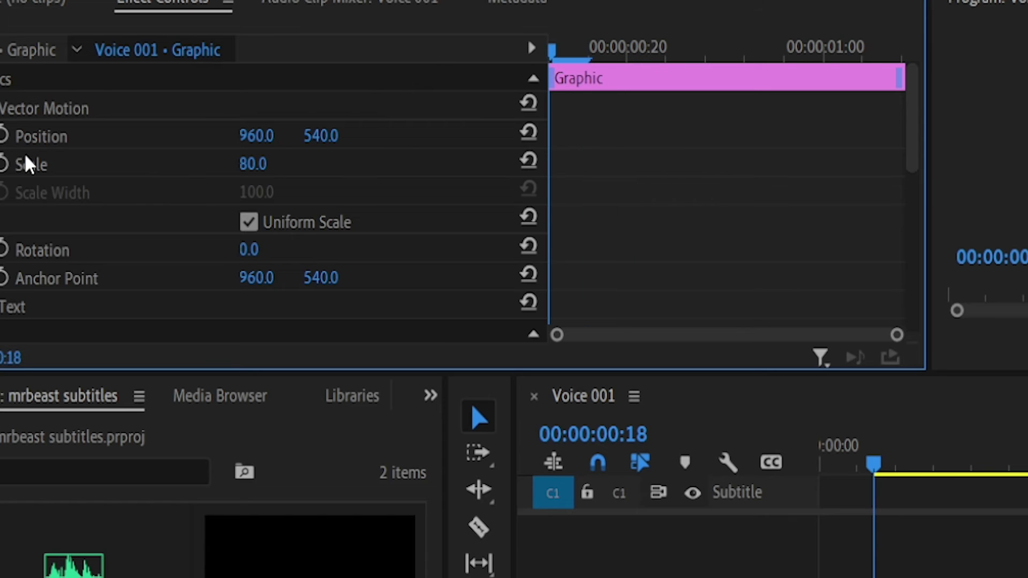
pyautogui.click(5, 164)
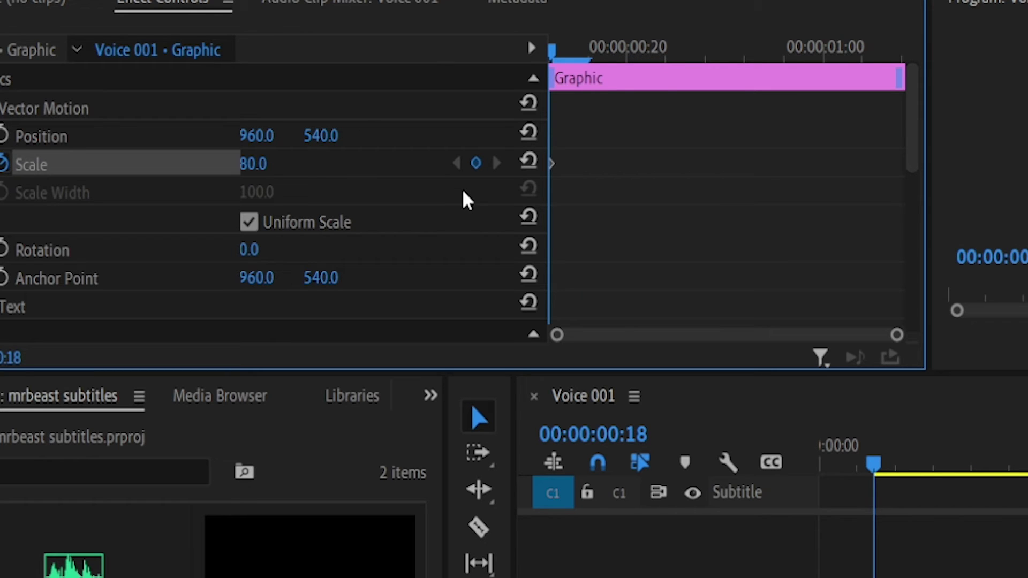
# - Add a Scale 100 keyframe at 00:00:00:24 and select both Scale keyframes
pyautogui.press('Right')
pyautogui.press('Right')
pyautogui.press('Right')
pyautogui.press('Right')
pyautogui.press('Right')
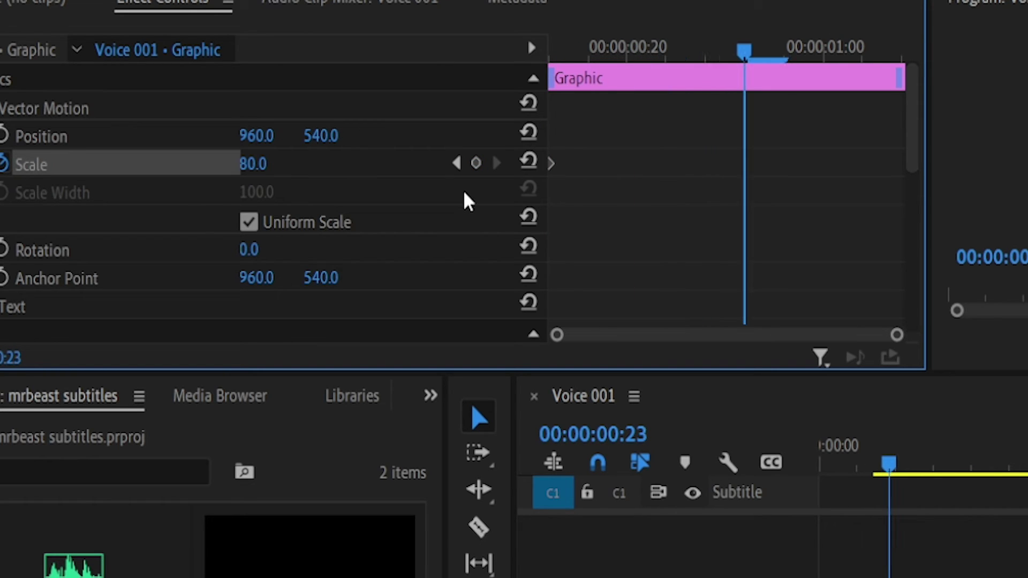
pyautogui.press('Right')
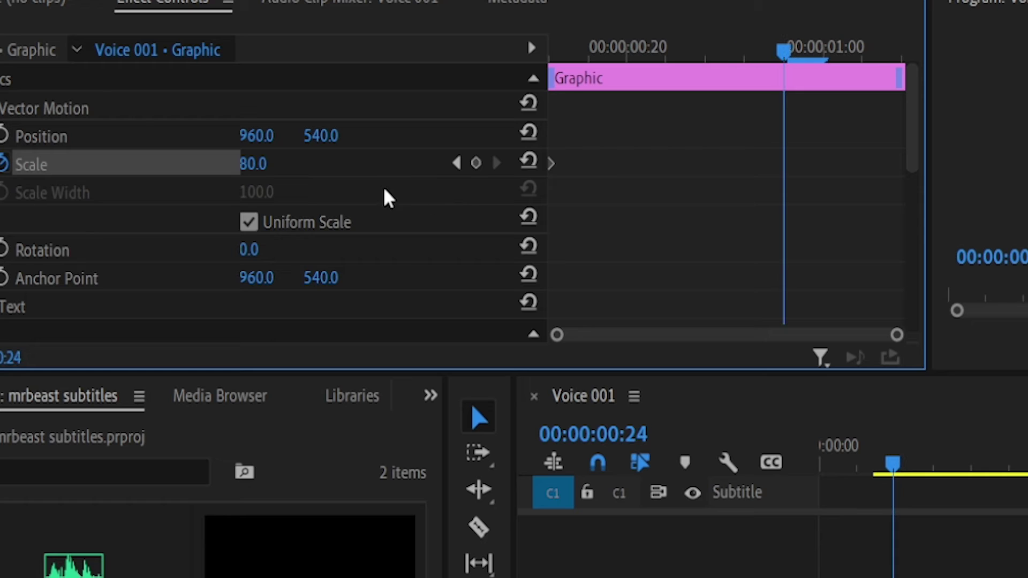
pyautogui.click(476, 163)
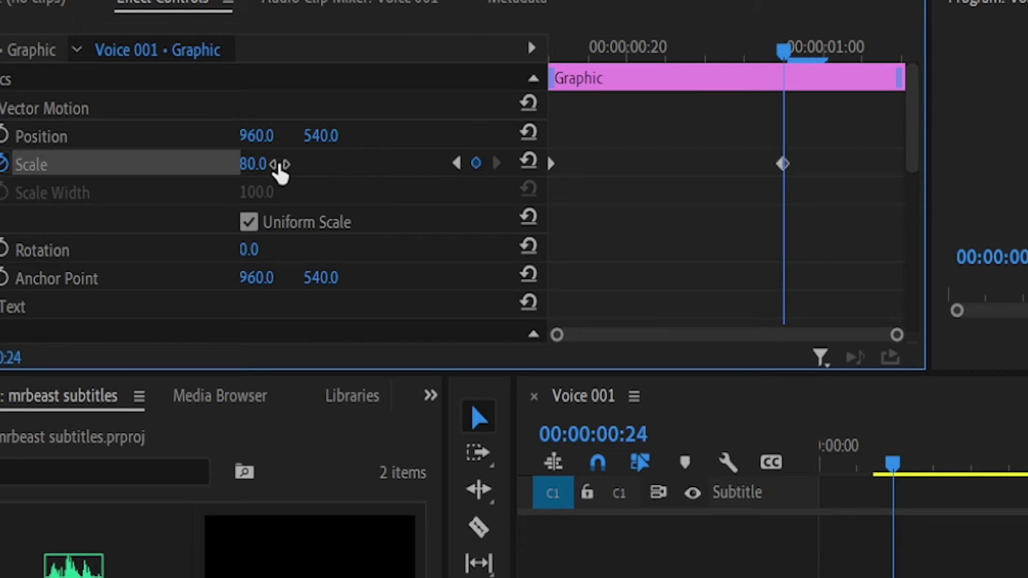
pyautogui.click(271, 164)
pyautogui.write('1')
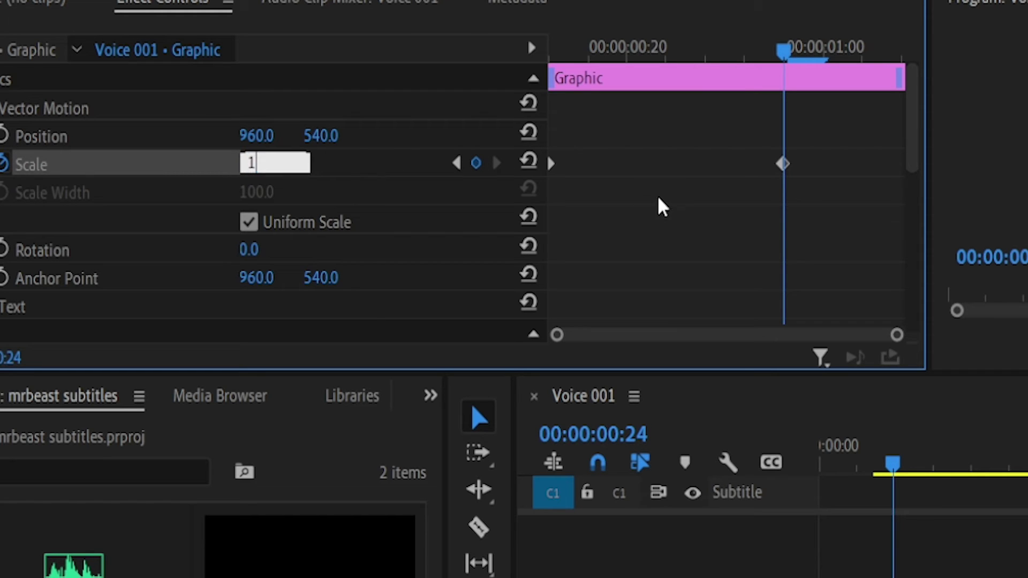
pyautogui.write('00')
pyautogui.press('Return')
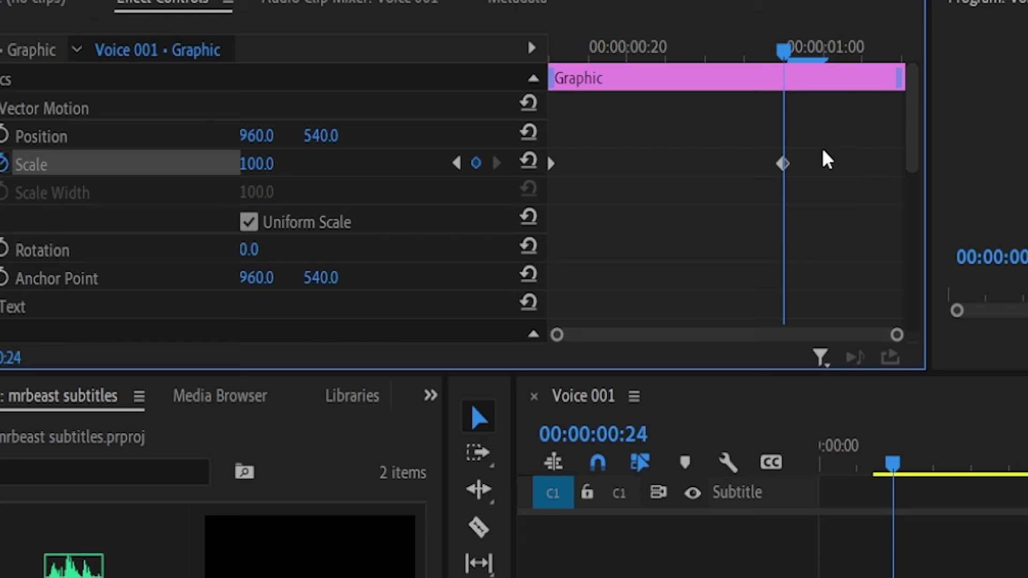
pyautogui.moveTo(836, 135); pyautogui.dragTo(551, 230)
# - Steepen the Scale velocity curve so the pop starts fast and eases sharply into 100
pyautogui.rightClick(783, 159)
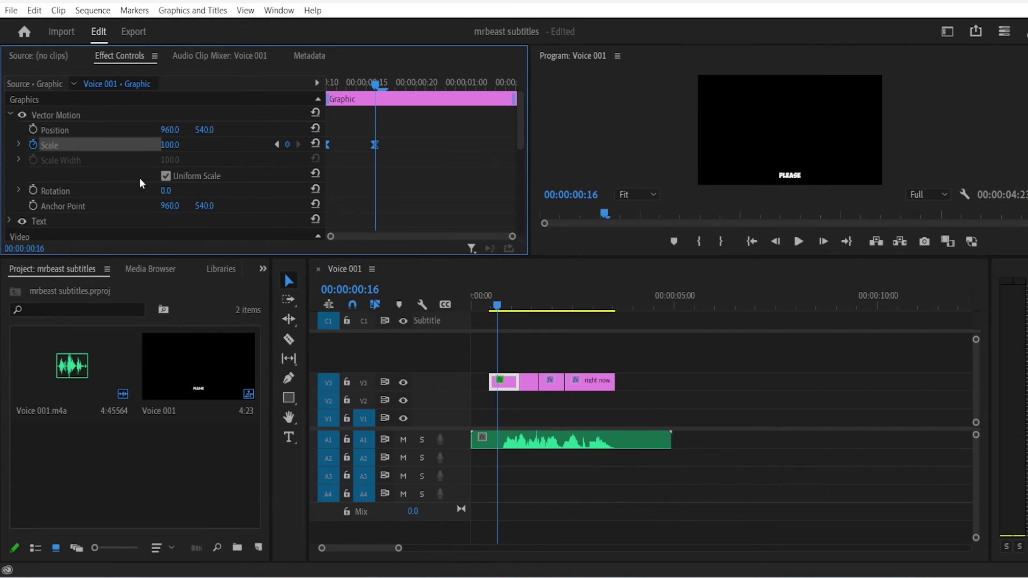
pyautogui.click(19, 145)
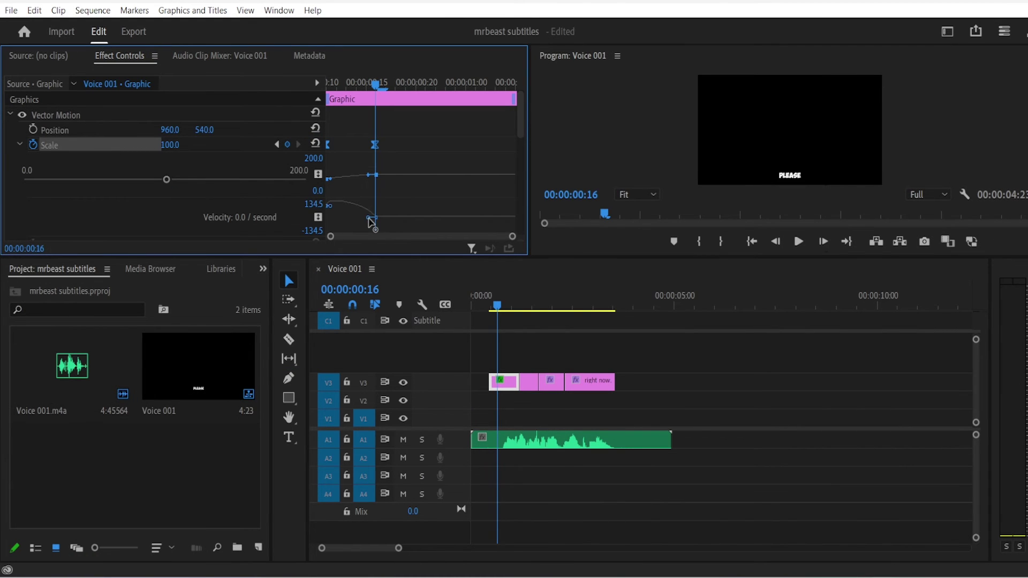
pyautogui.moveTo(370, 221); pyautogui.dragTo(351, 217)
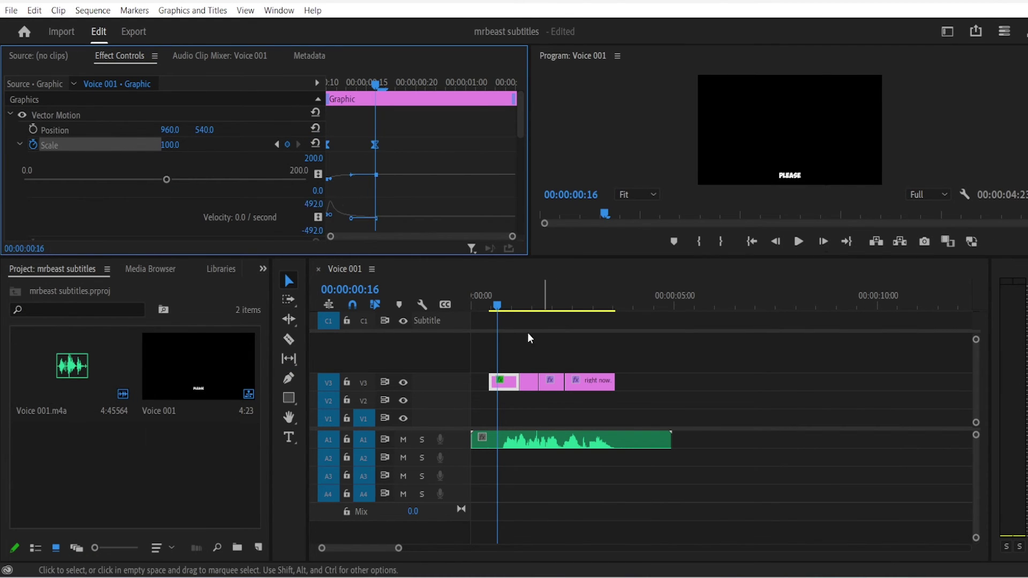
pyautogui.moveTo(499, 306)
pyautogui.mouseDown()
pyautogui.moveTo(489, 307)
pyautogui.moveTo(506, 307)
pyautogui.mouseUp()
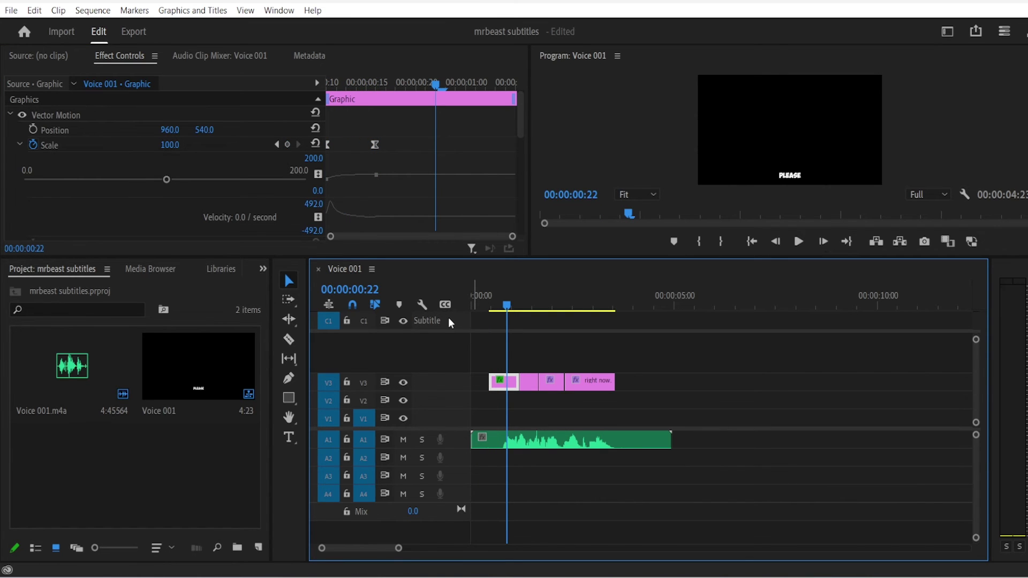
# - Search the Effects panel for 'gauss' and apply Gaussian Blur to the first PLEASE clip on V3
pyautogui.click(263, 269)
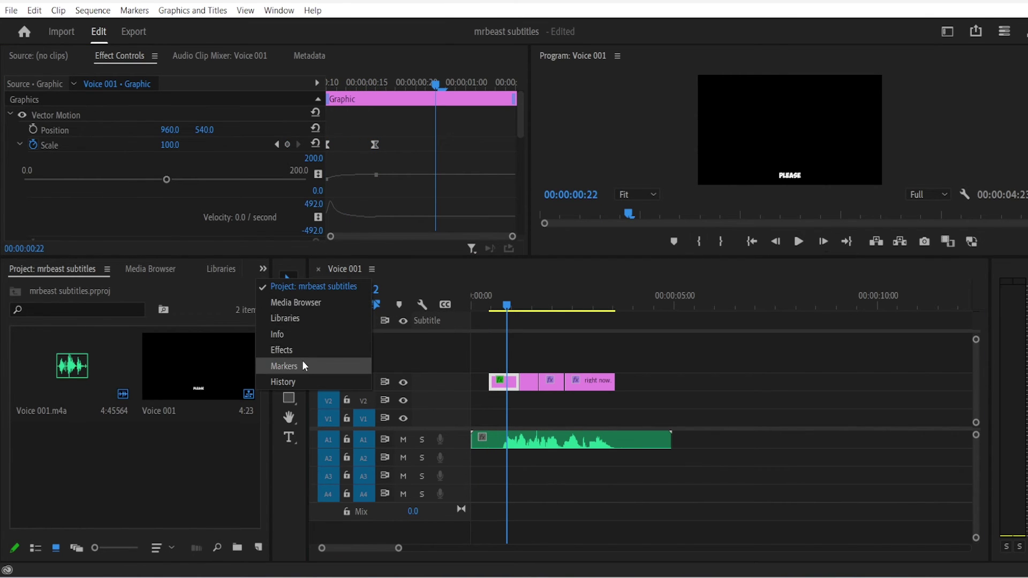
pyautogui.click(300, 350)
pyautogui.click(84, 287)
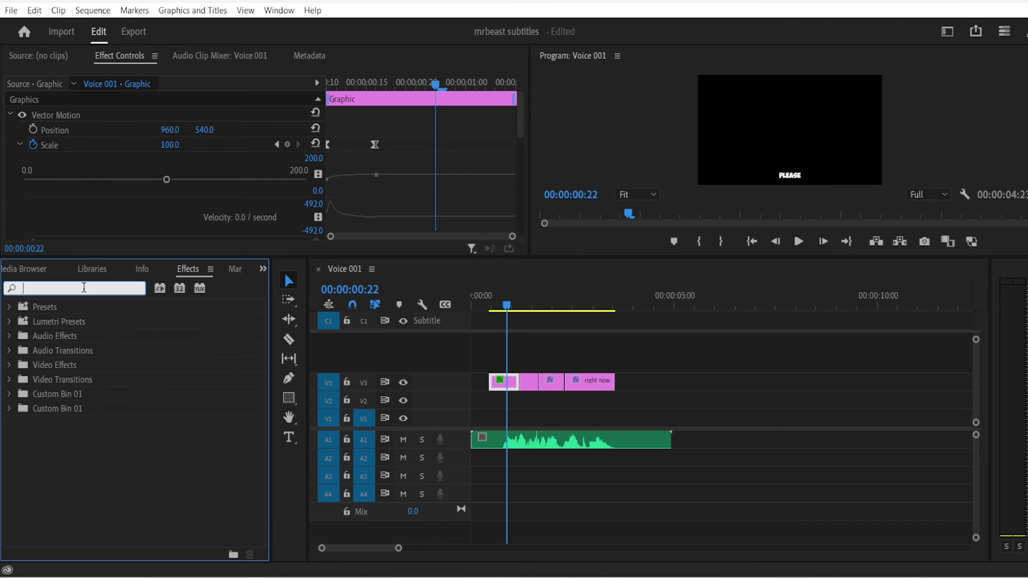
pyautogui.write('gauss')
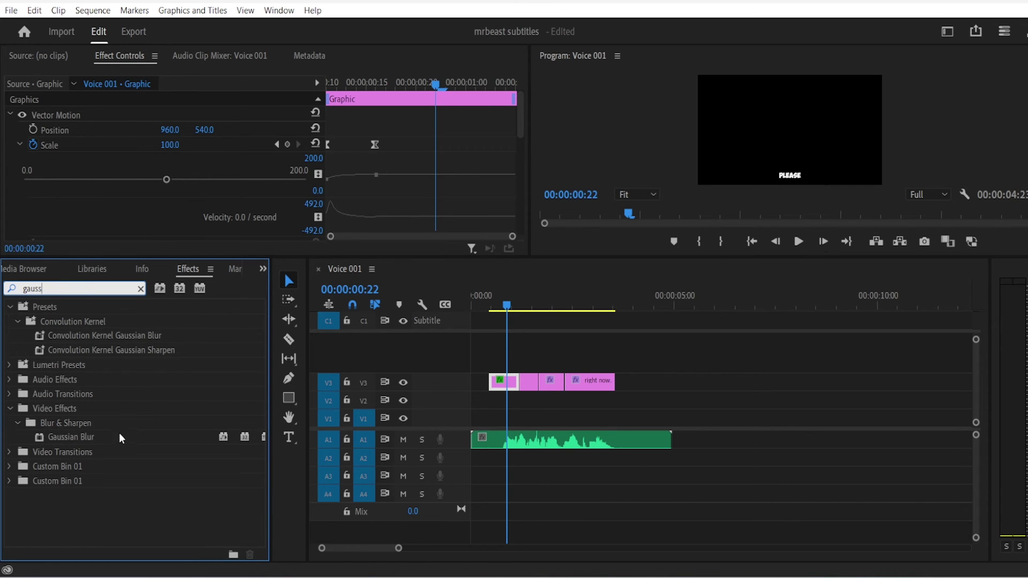
pyautogui.moveTo(119, 436); pyautogui.dragTo(504, 383)
pyautogui.scroll(-5, 457, 179)
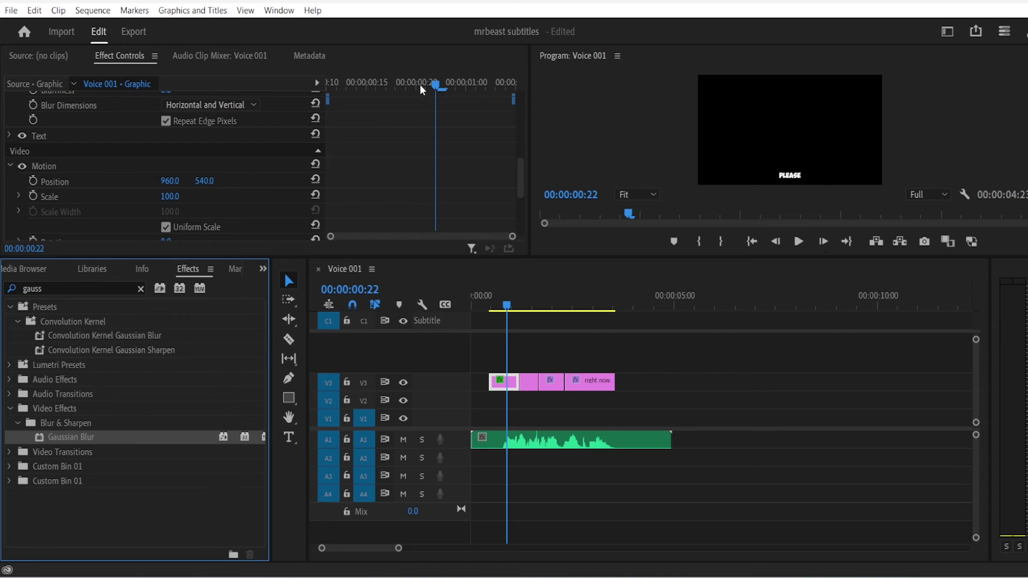
pyautogui.moveTo(420, 84); pyautogui.dragTo(274, 105)
pyautogui.scroll(-4, 419, 153)
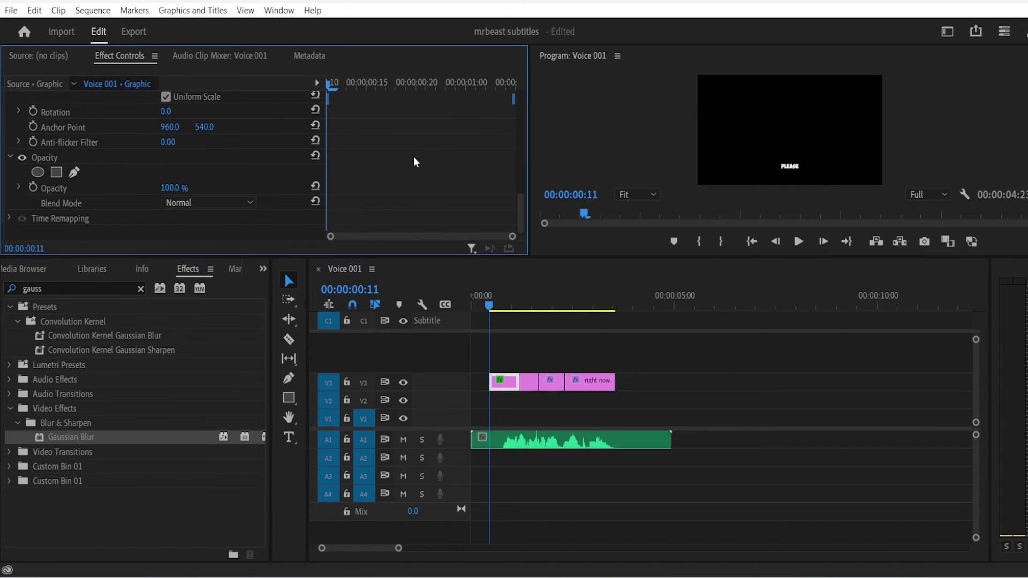
# - Keyframe Blurriness at 50 at the clip start and add a second keyframe three frames later
pyautogui.scroll(5, 414, 157)
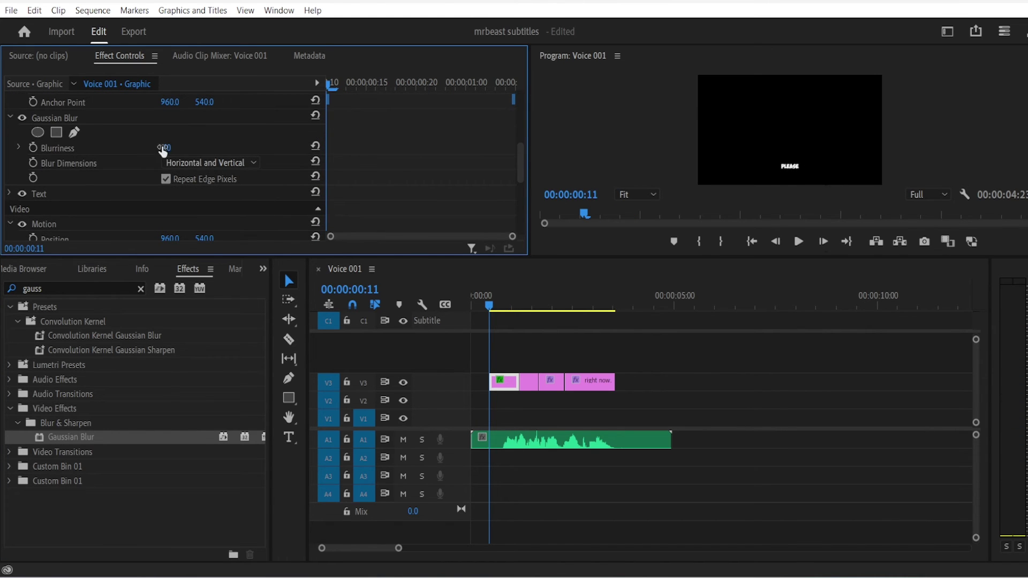
pyautogui.click(166, 147)
pyautogui.write('50')
pyautogui.press('Return')
pyautogui.click(33, 146)
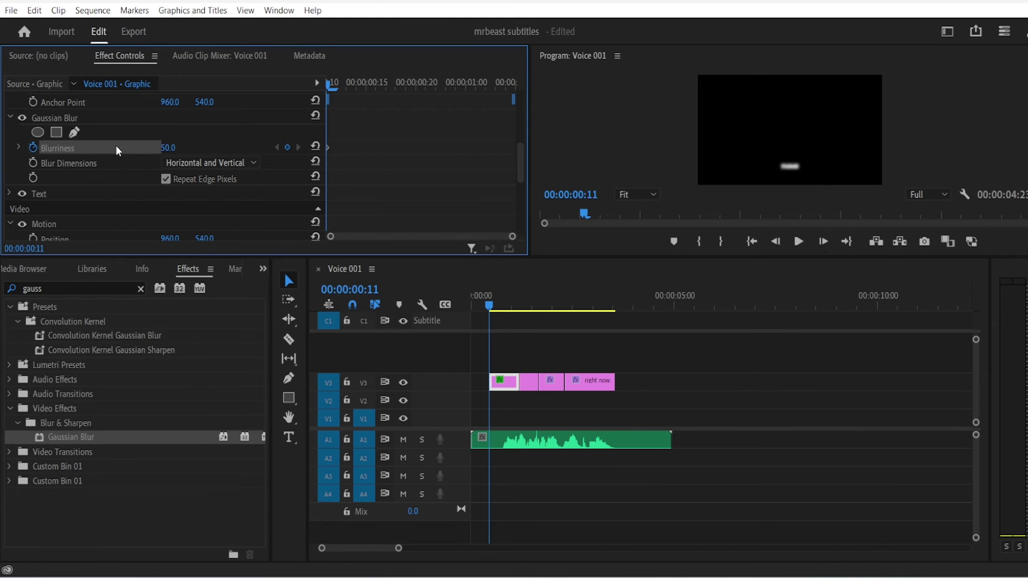
pyautogui.press('Right')
pyautogui.press('Right')
pyautogui.press('Right')
pyautogui.click(288, 147)
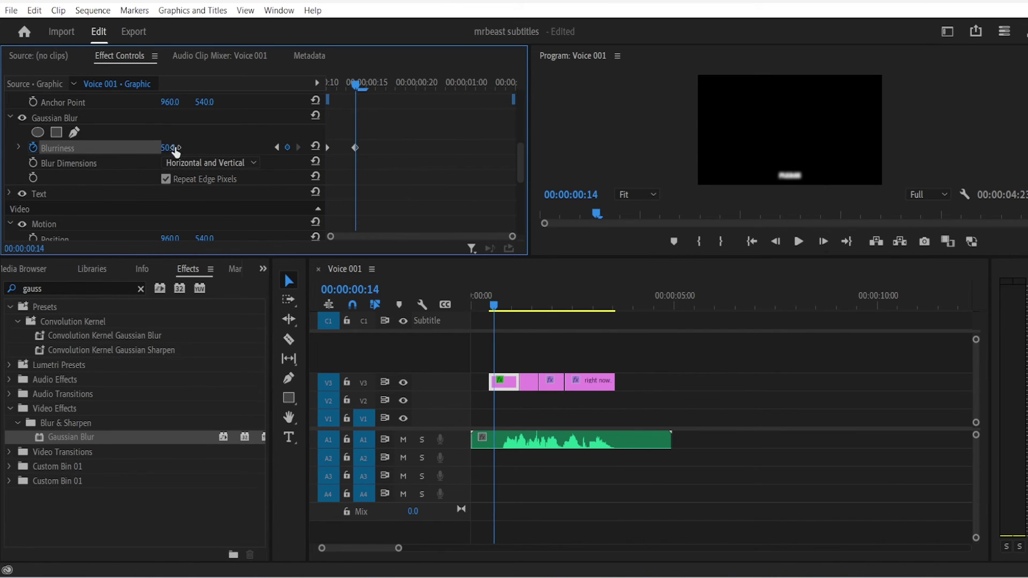
# - Set Blurriness to 0 at the second keyframe and preview the blur-in full screen
pyautogui.click(168, 148)
pyautogui.write('1')
pyautogui.press('Return')
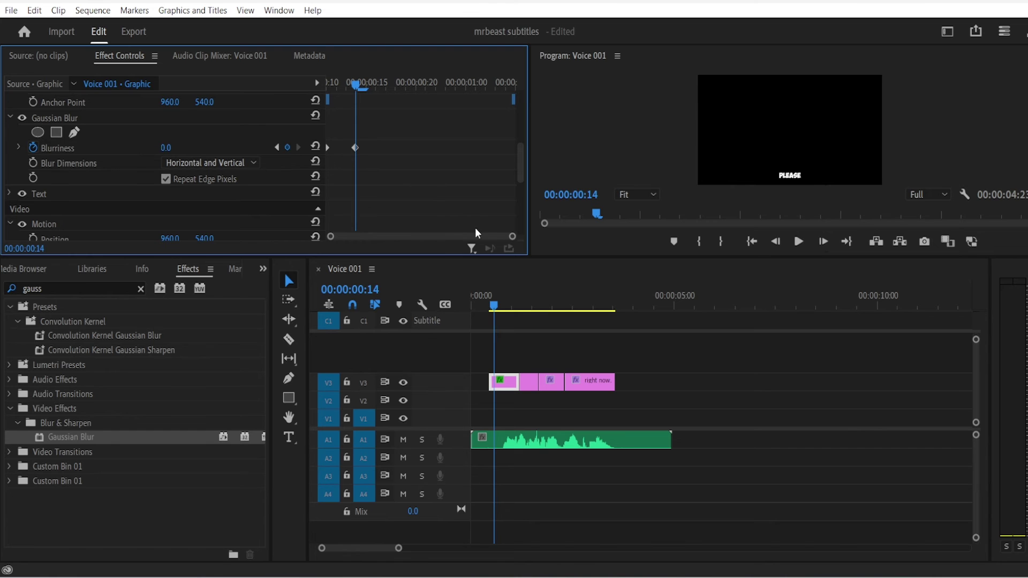
pyautogui.click(490, 303)
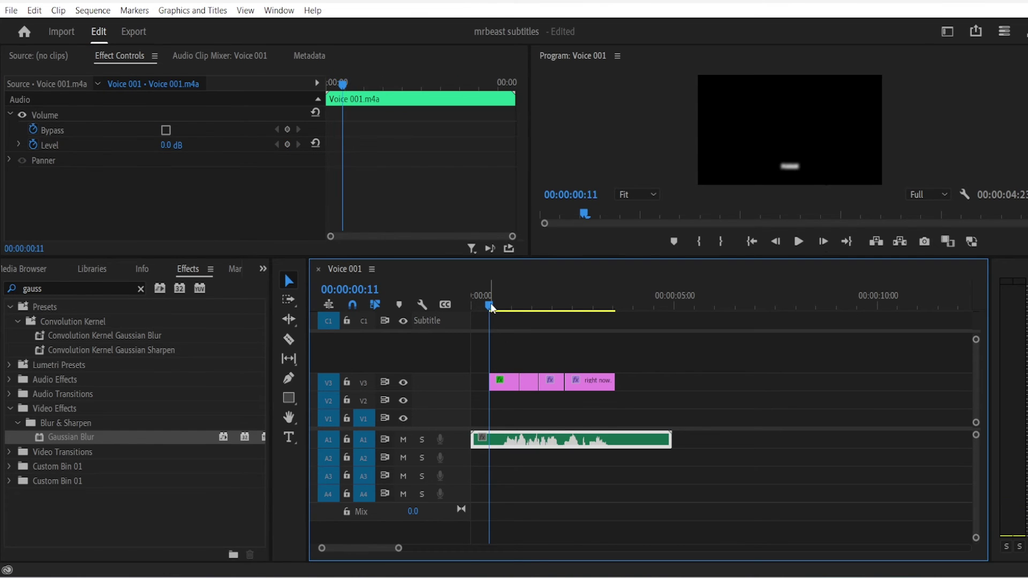
pyautogui.hotkey('ctrl', '`')
pyautogui.press('Escape')
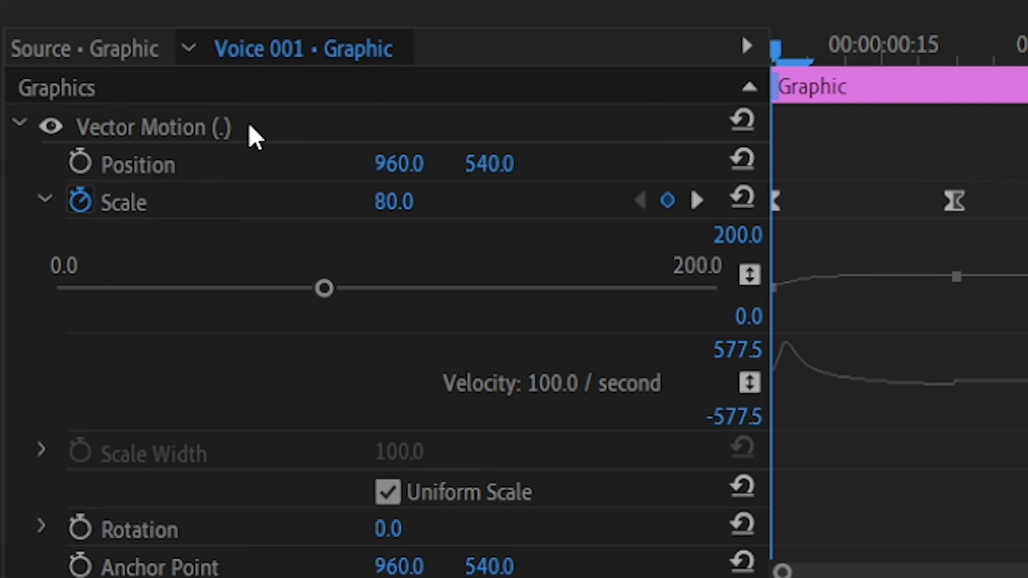
# - Select the Vector Motion effect together with the Gaussian Blur effects in Effect Controls
pyautogui.click(252, 132)
pyautogui.scroll(-1, 925, 324)
pyautogui.scroll(-6, 924, 327)
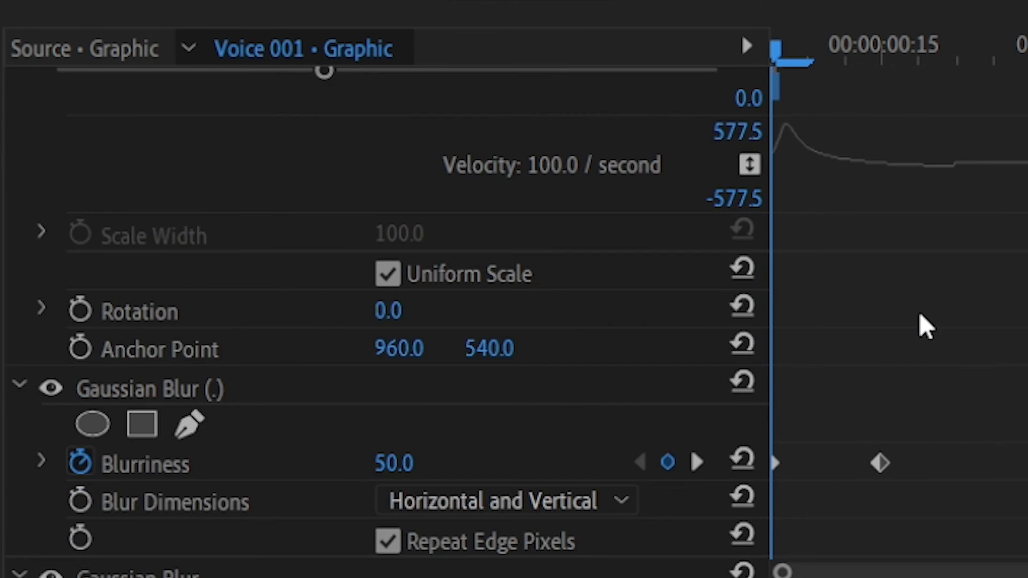
pyautogui.click(228, 404)
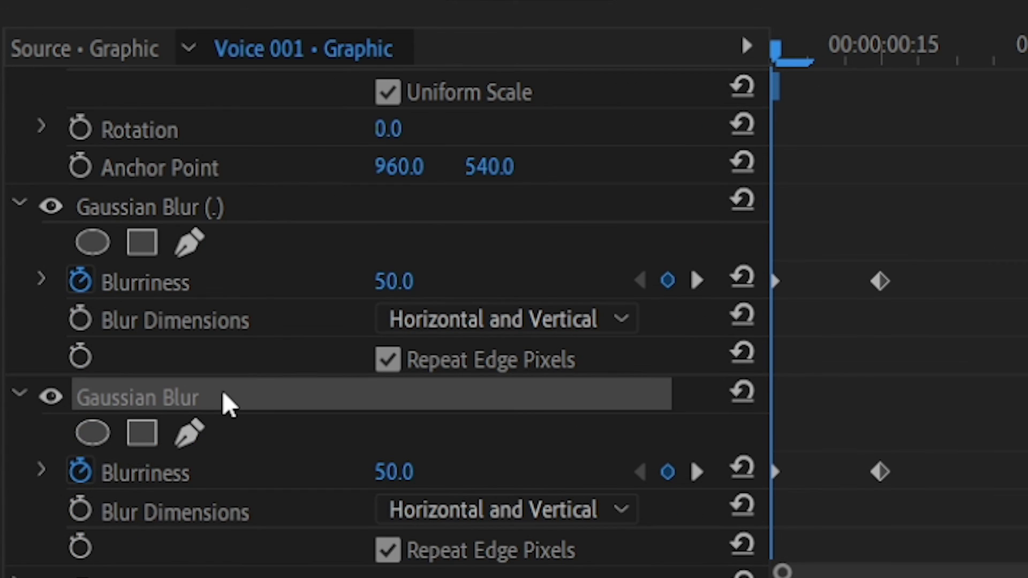
pyautogui.scroll(7, 936, 359)
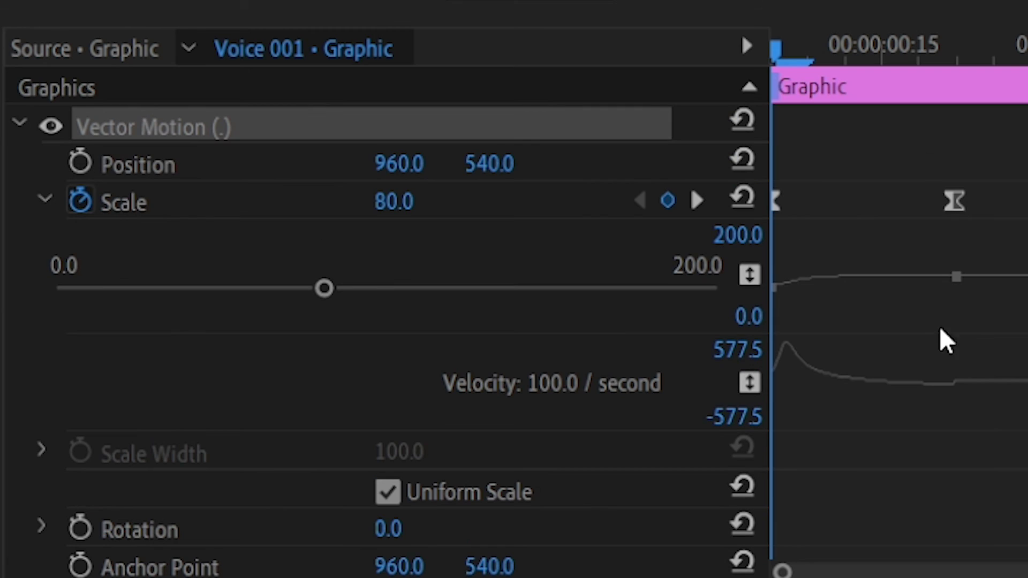
# - Save the selected effects as preset 'MrBeast Subtitles', anchored to the clip's In Point
pyautogui.rightClick(439, 116)
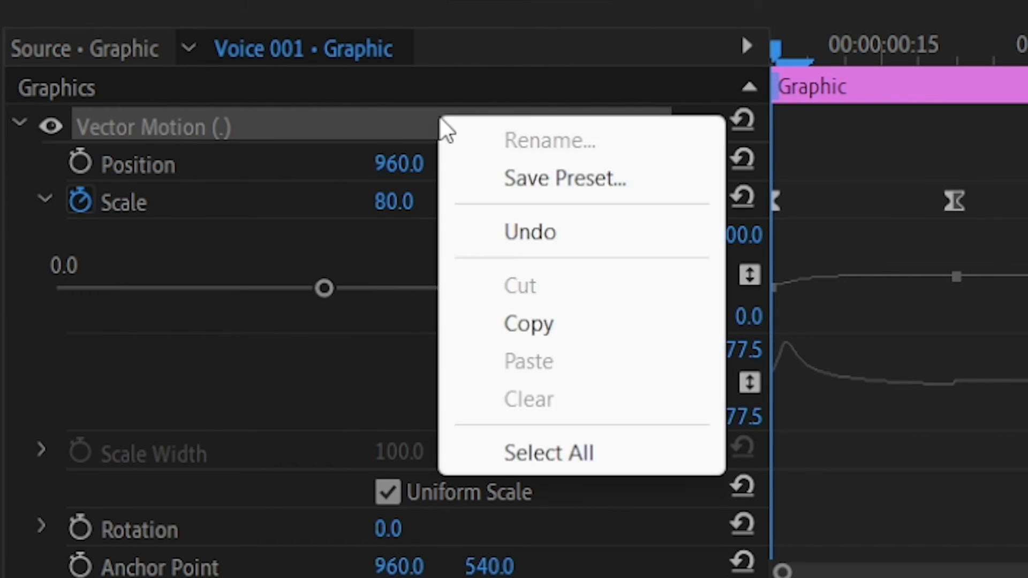
pyautogui.click(550, 177)
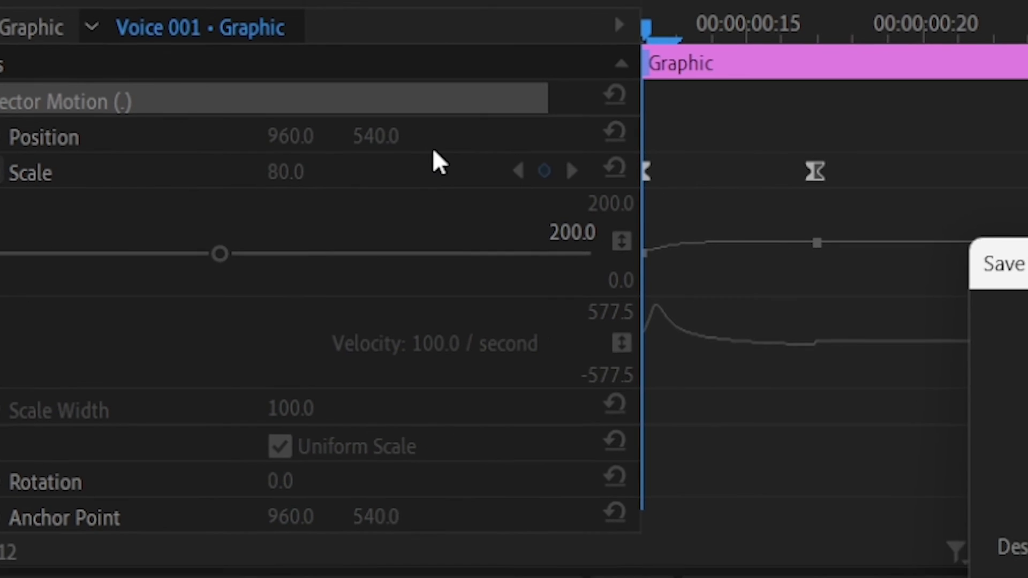
pyautogui.write('M')
pyautogui.write('rBeast')
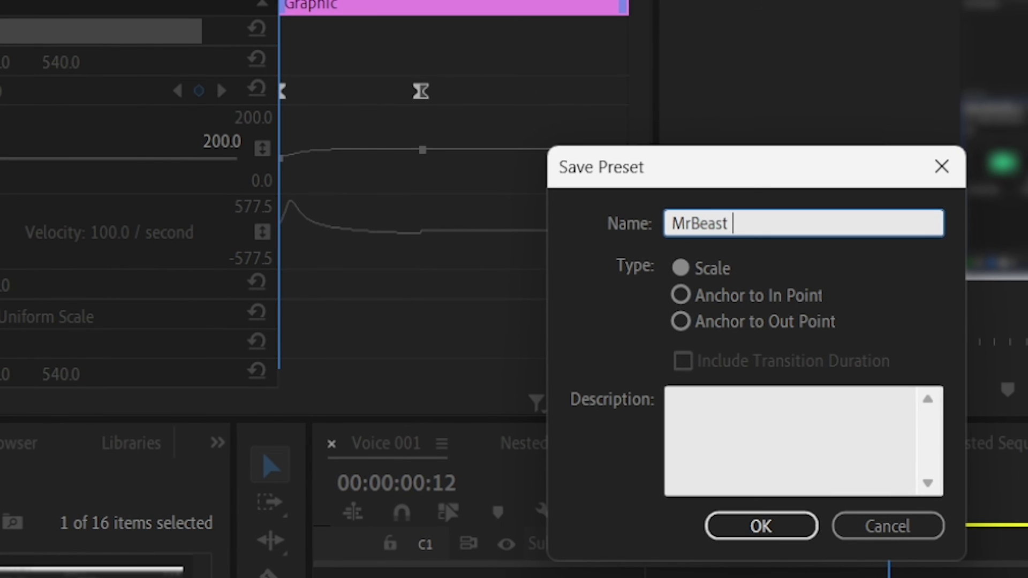
pyautogui.write(' Subtitles')
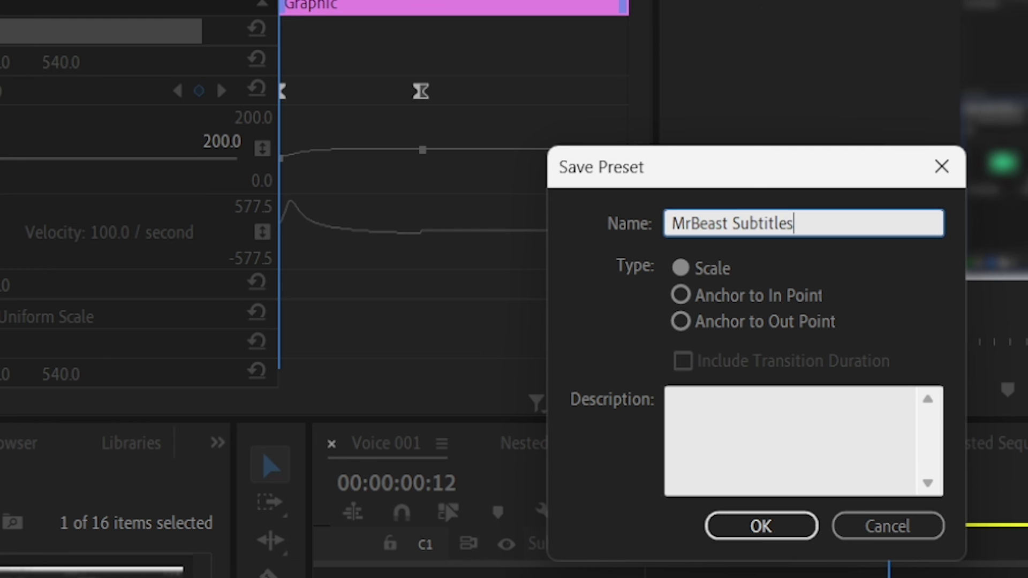
pyautogui.click(680, 295)
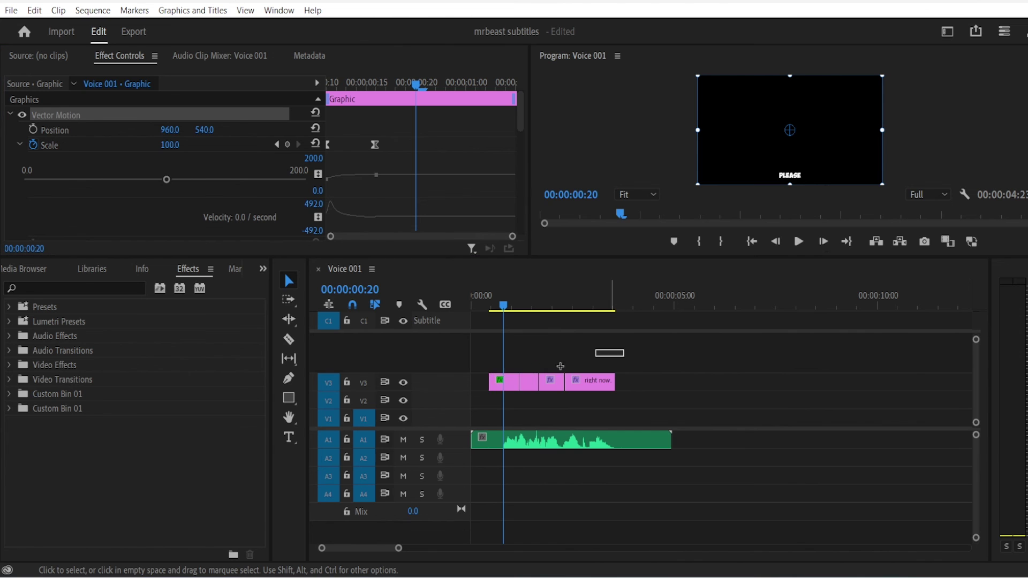
# - Apply the Mrbeast Subtitles preset to all four selected V3 subtitle clips, then deselect them
pyautogui.moveTo(560, 366); pyautogui.dragTo(485, 389)
pyautogui.doubleClick(84, 309)
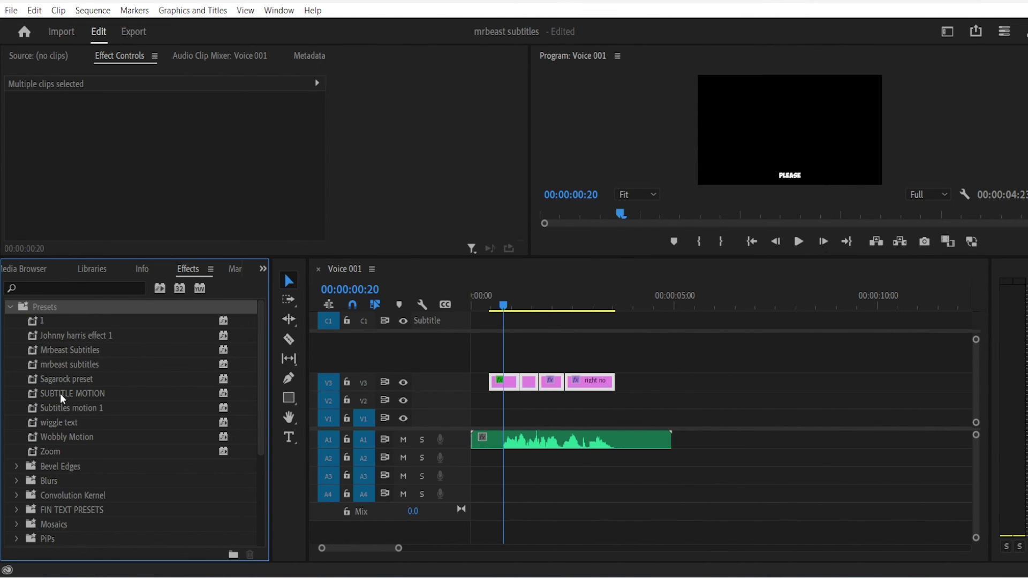
pyautogui.moveTo(61, 354); pyautogui.dragTo(544, 379)
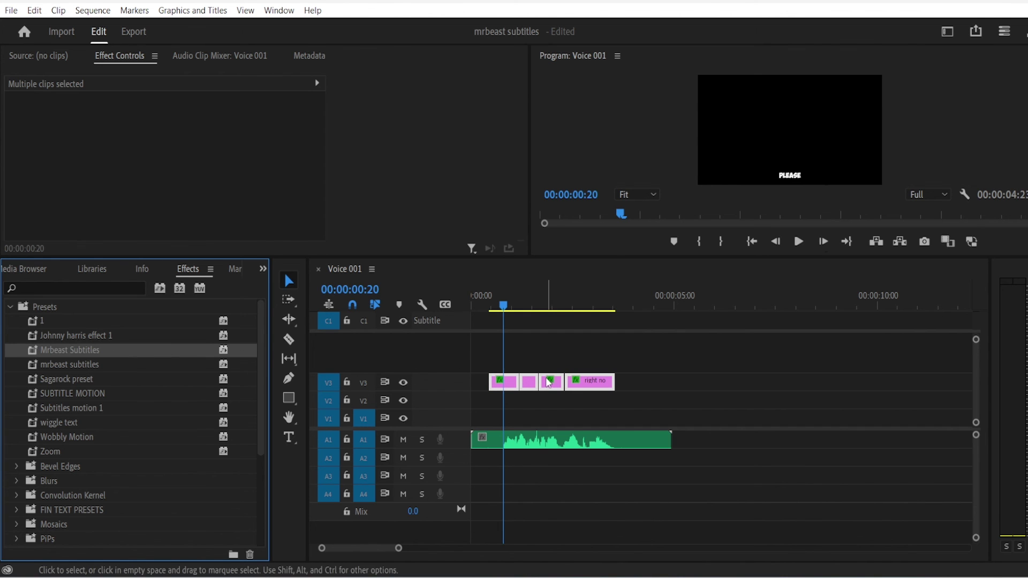
pyautogui.click(531, 351)
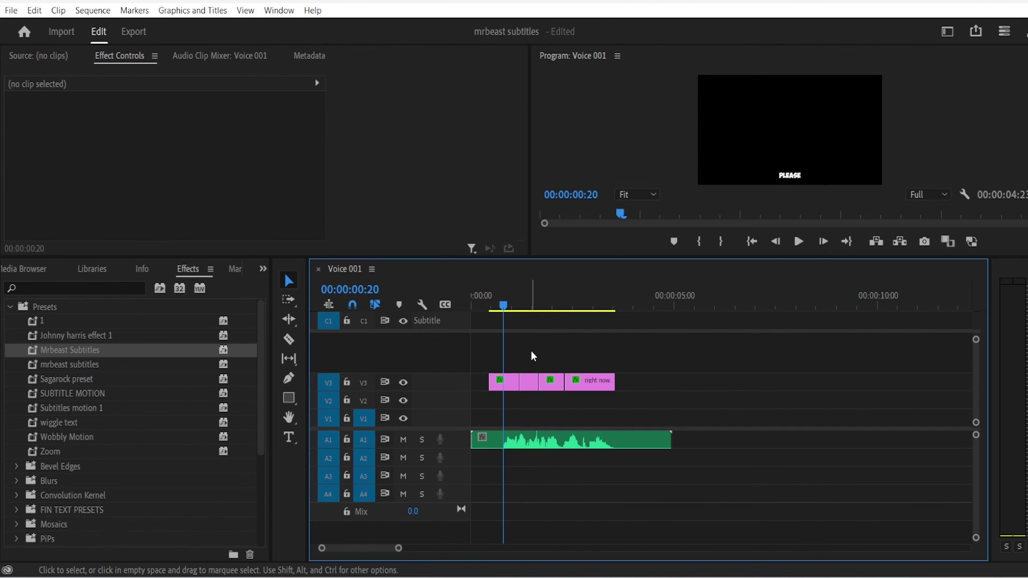